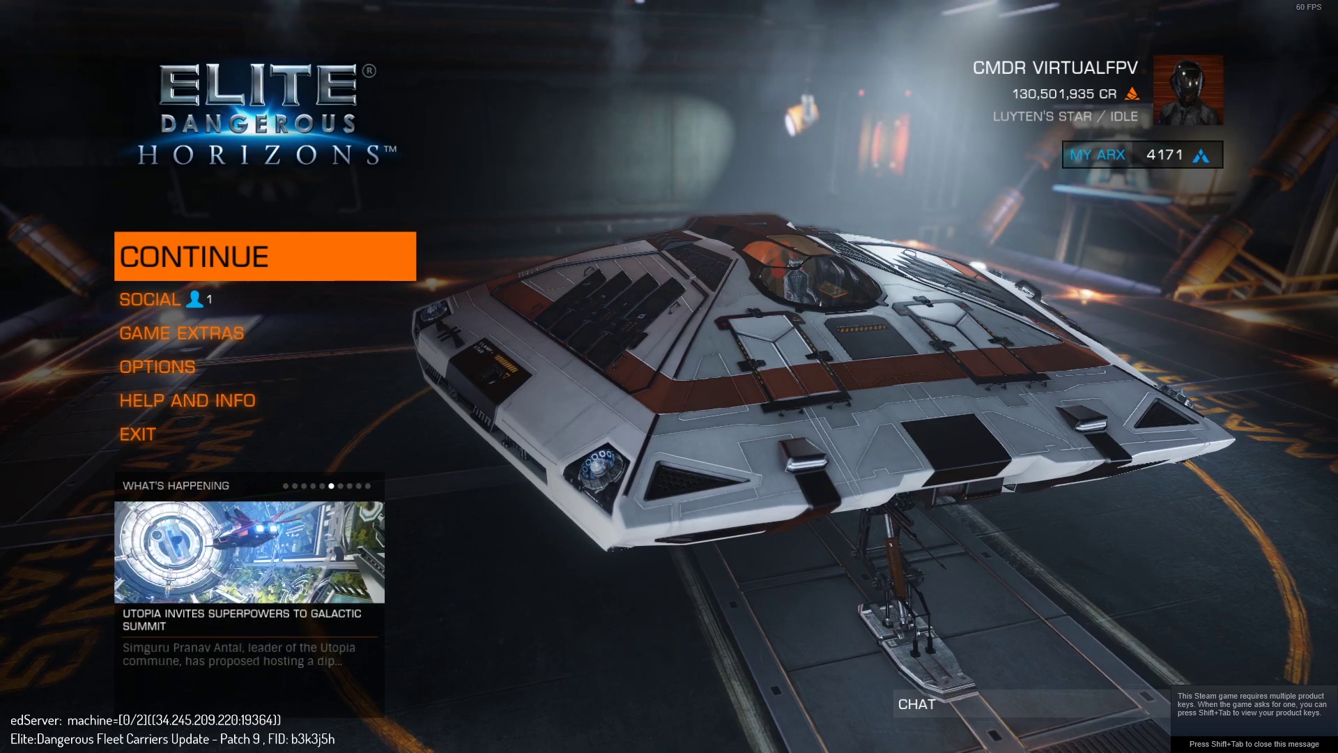
# Step: Open the Controls page in the game's options from the main menu
pyautogui.press('Down')
pyautogui.press('Up')
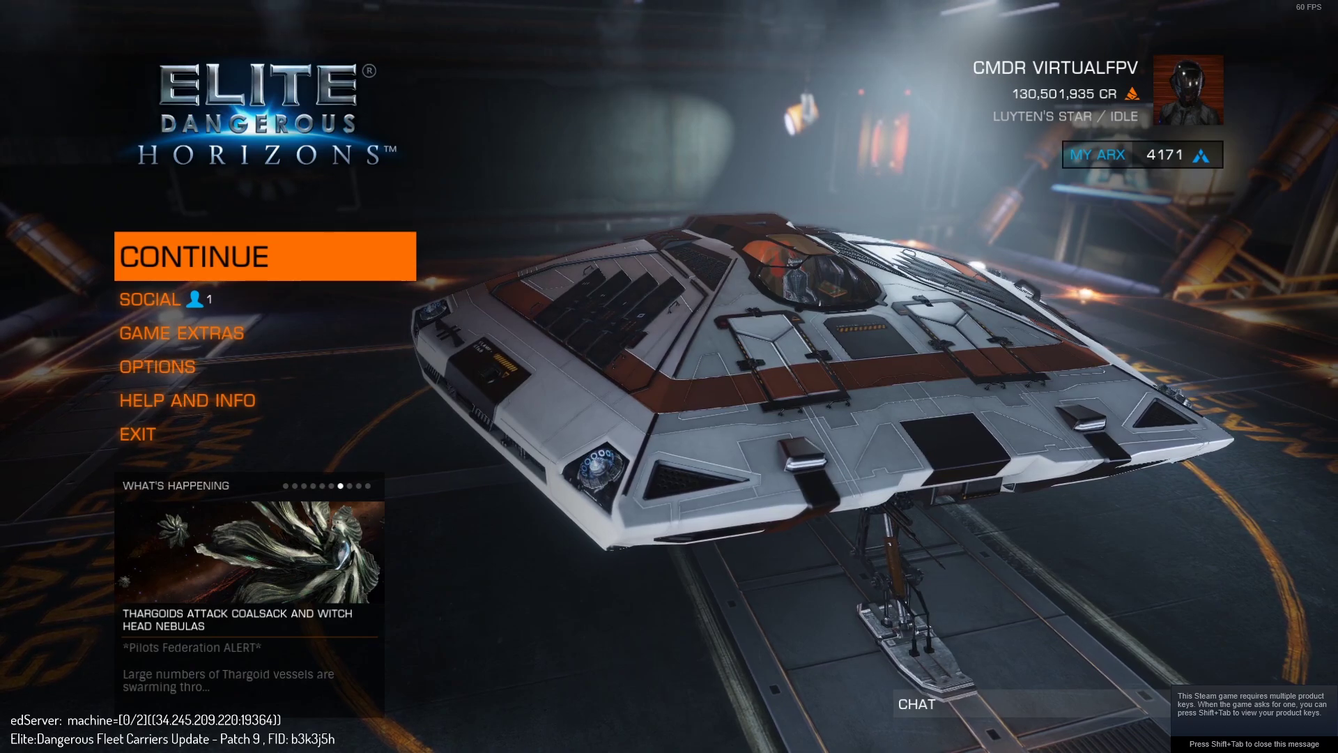
pyautogui.press('Down')
pyautogui.press('Down')
pyautogui.press('Down')
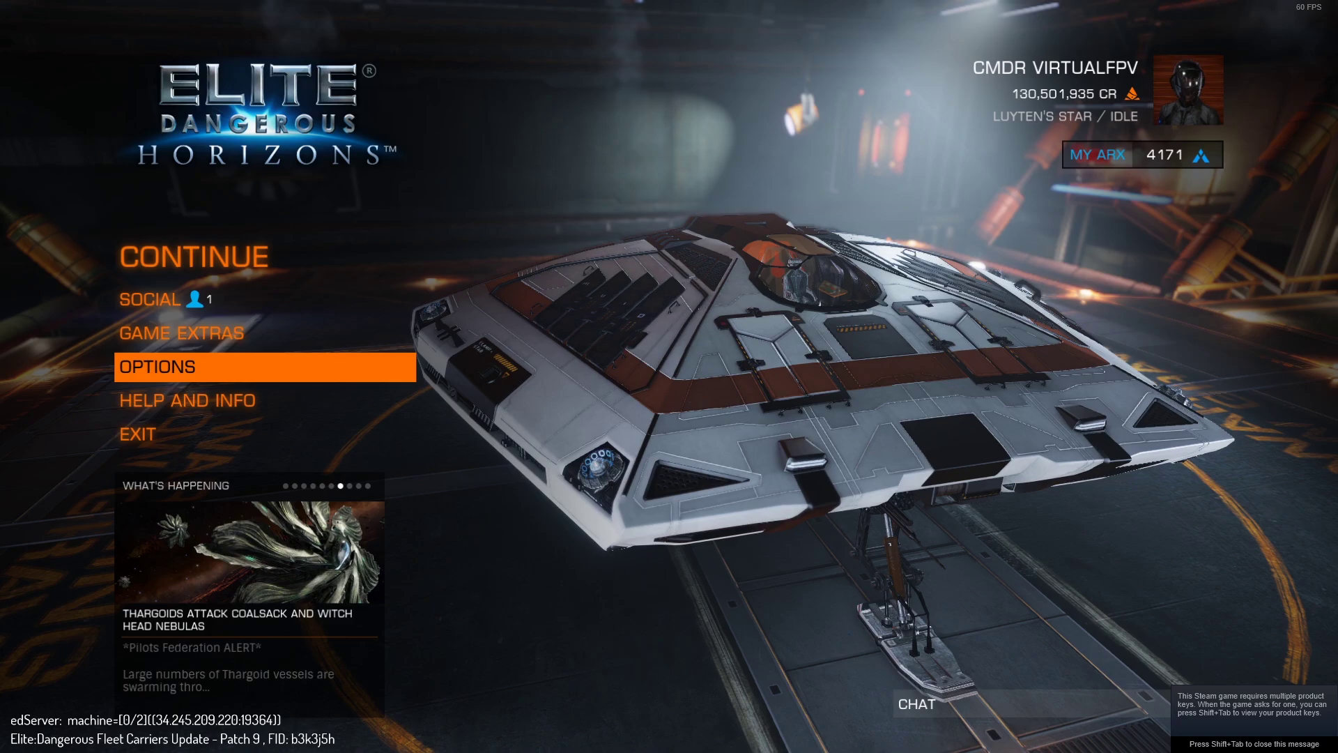
pyautogui.press('Return')
pyautogui.press('Return')
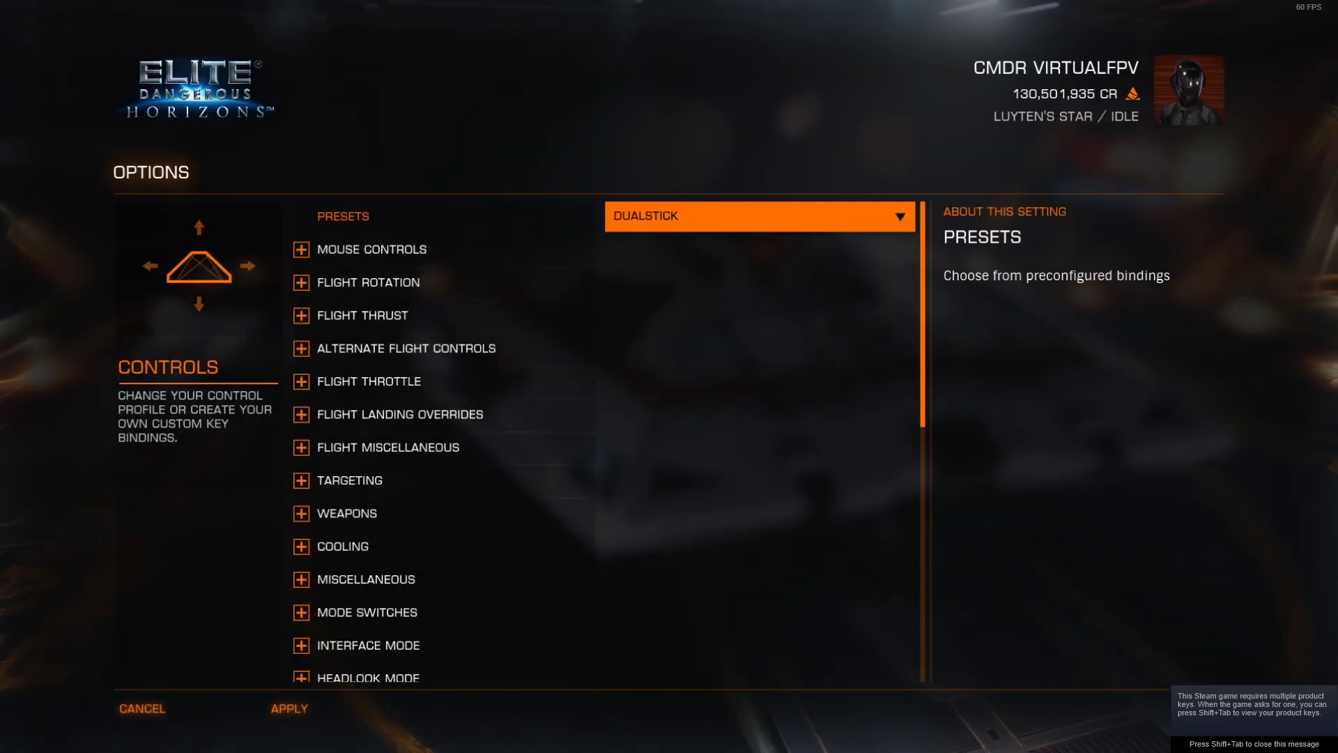
# Step: Look through the list of control presets for the DualStick and DualStickR profiles
pyautogui.press('Return')
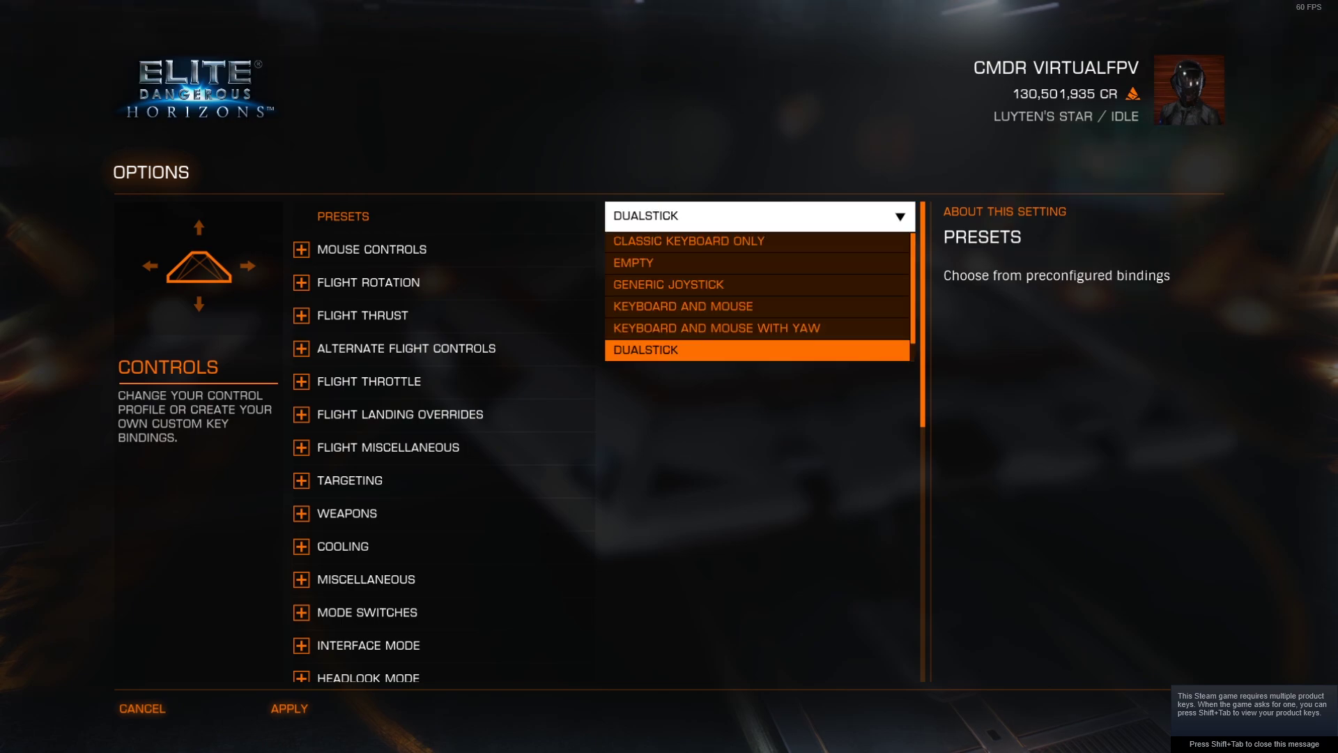
pyautogui.press('Down')
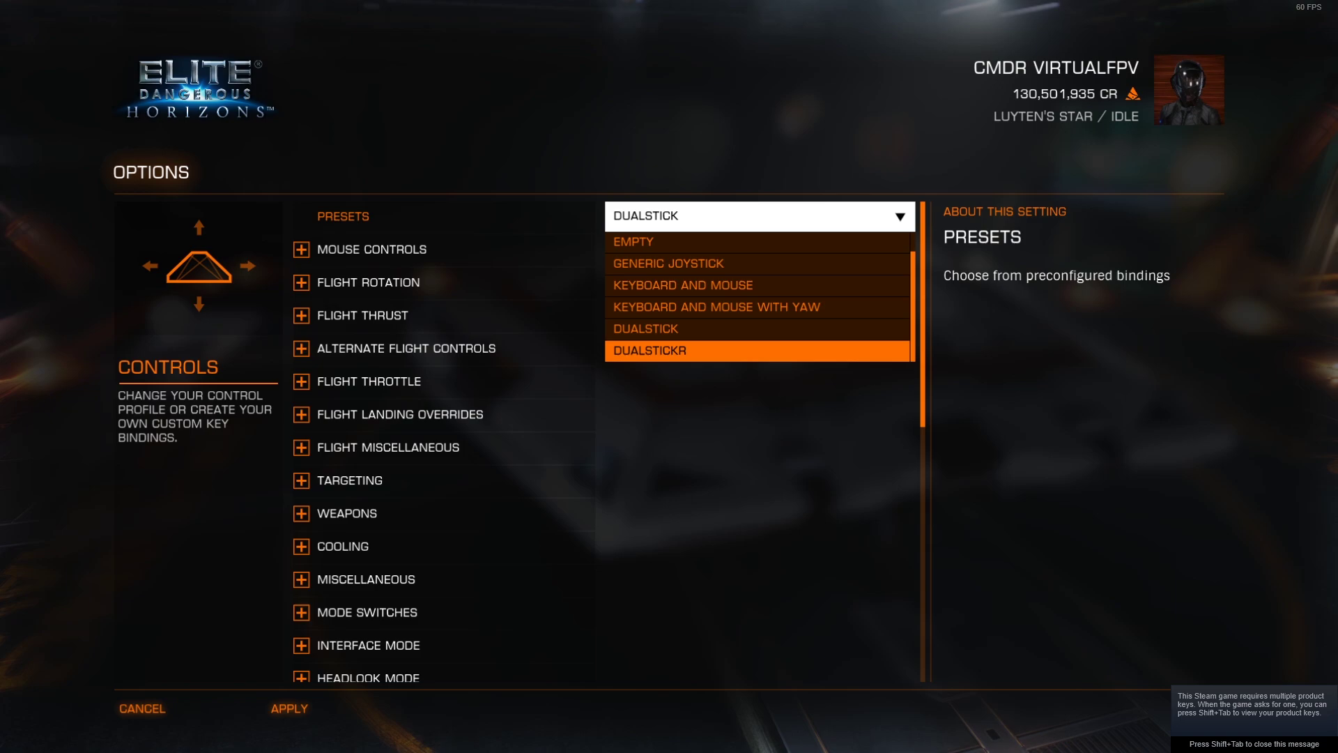
pyautogui.press('Up')
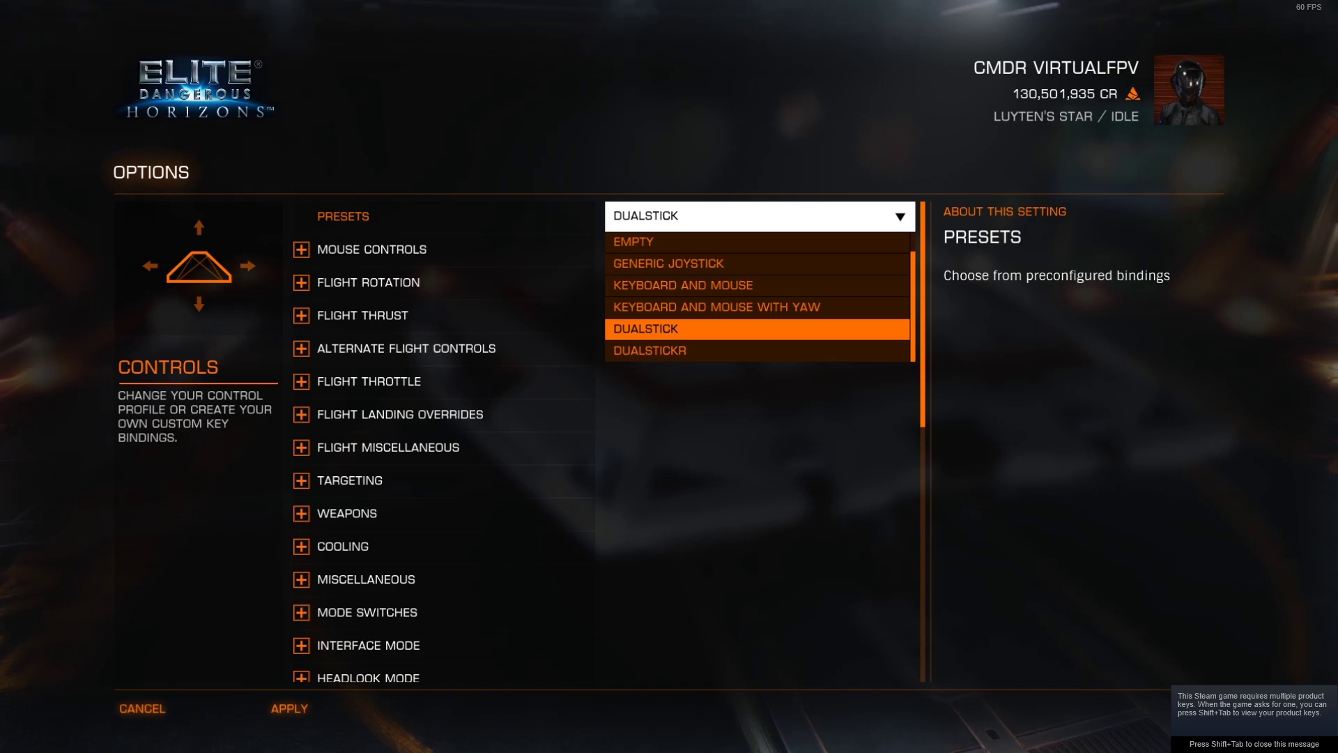
# Step: Open the %appdata% folder in File Explorer, go up to AppData and enter the Local folder
pyautogui.press('super+r')
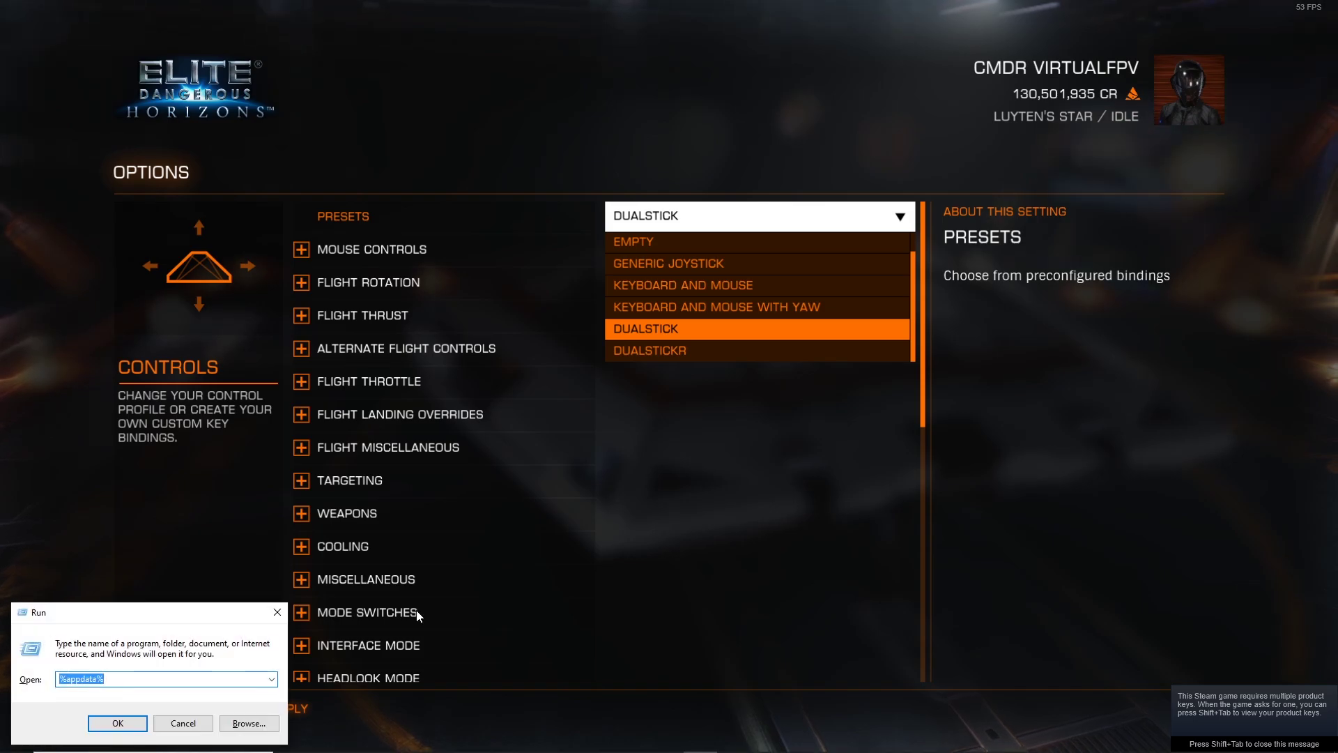
pyautogui.press('Return')
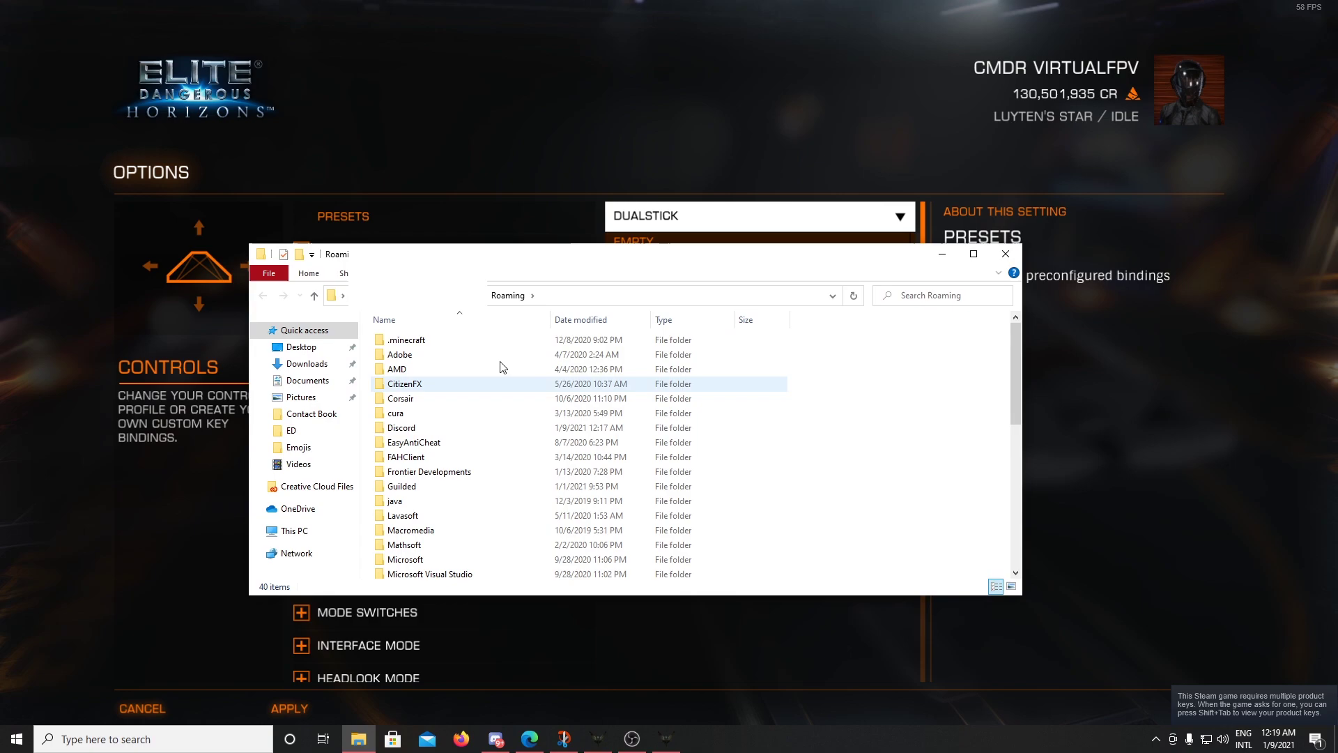
pyautogui.hotkey('alt', 'Up')
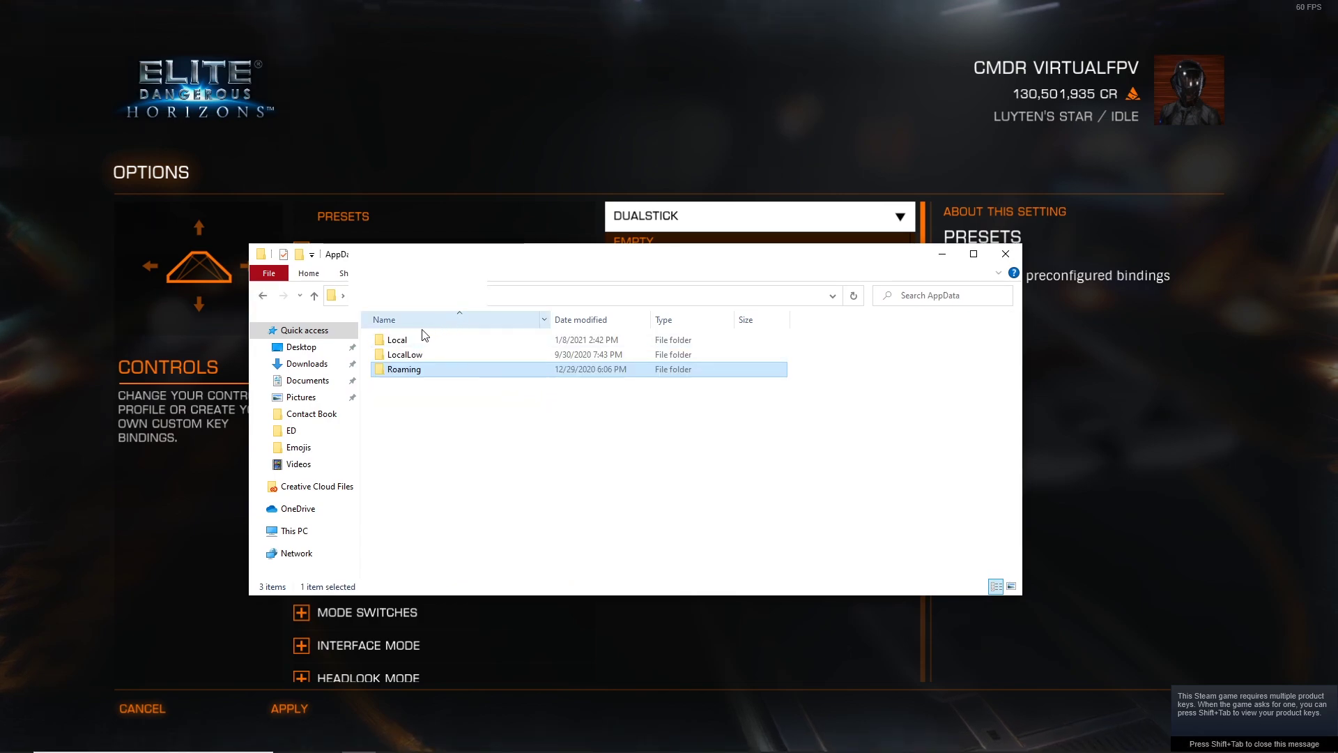
pyautogui.doubleClick(405, 341)
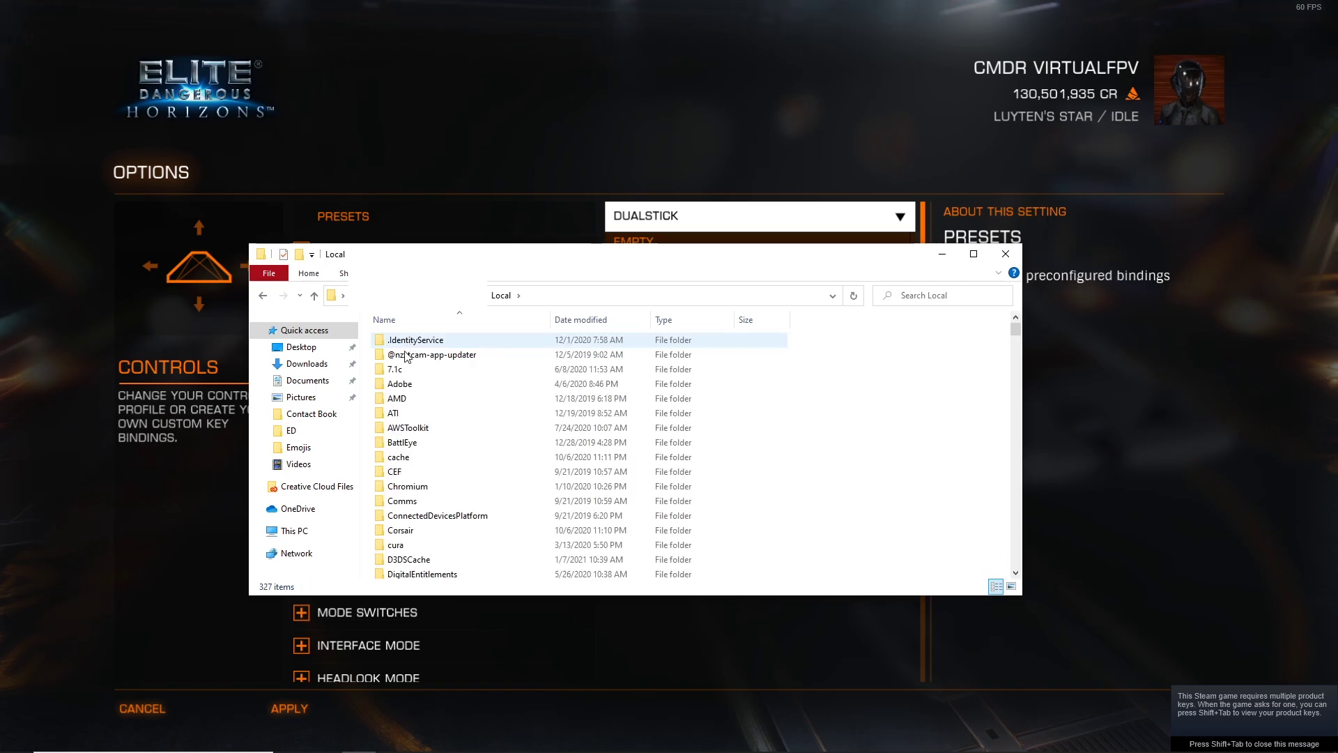
# Step: Go to the Options folder inside Frontier Developments\Elite Dangerous
pyautogui.scroll(-3, 439, 390)
pyautogui.scroll(-3, 457, 453)
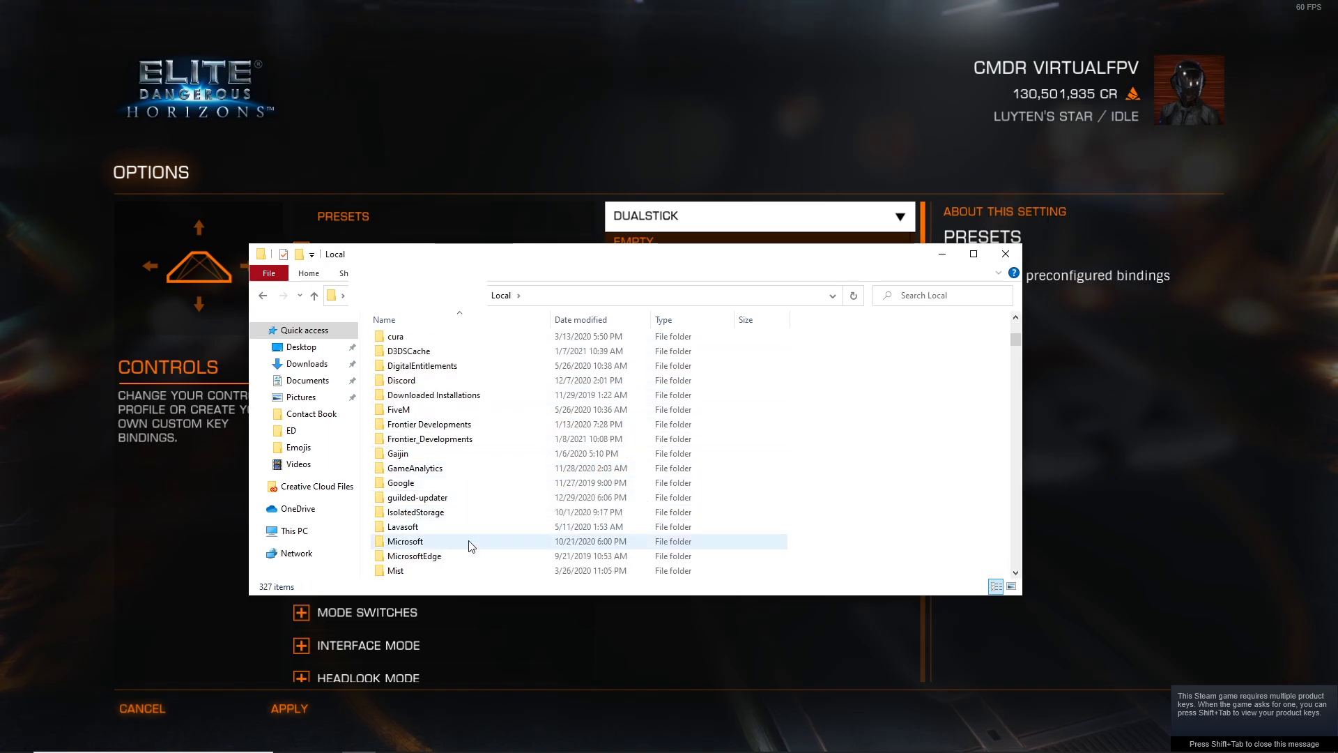
pyautogui.scroll(-1, 469, 546)
pyautogui.scroll(3, 465, 474)
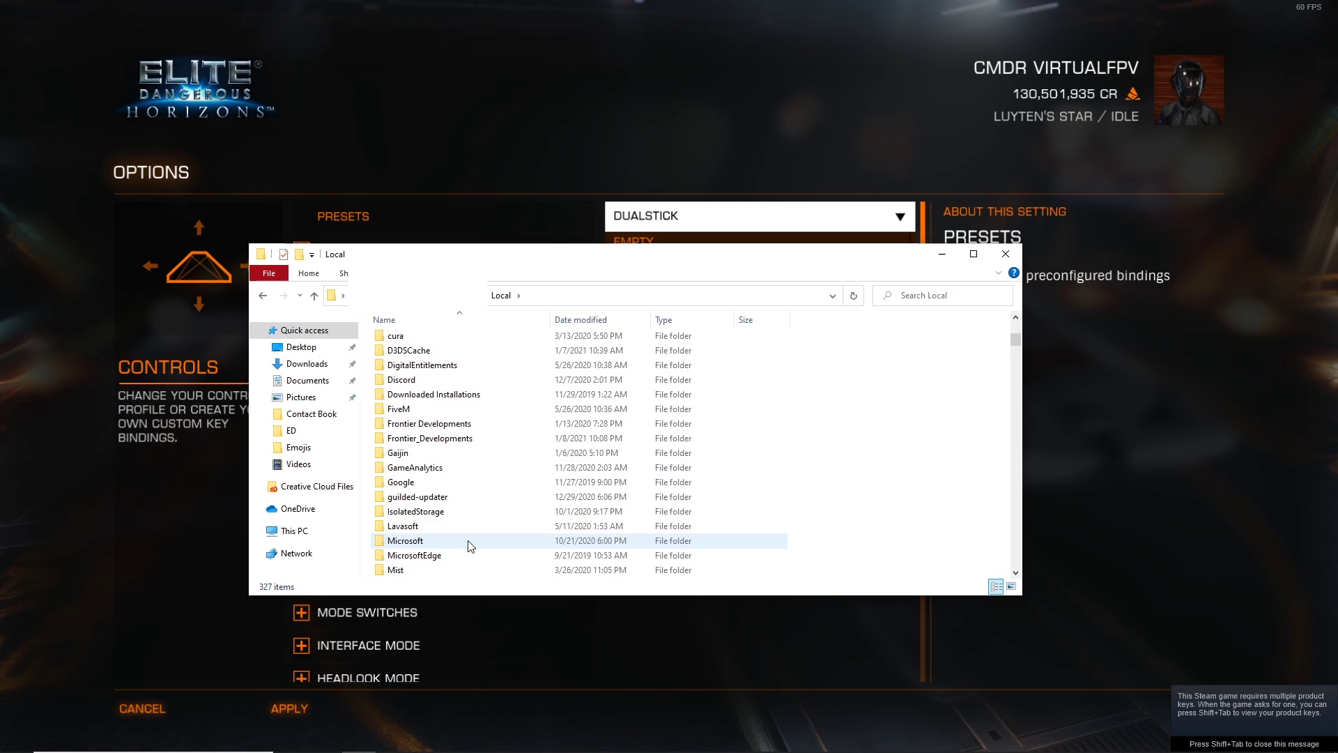
pyautogui.click(427, 427)
pyautogui.doubleClick(428, 426)
pyautogui.click(418, 342)
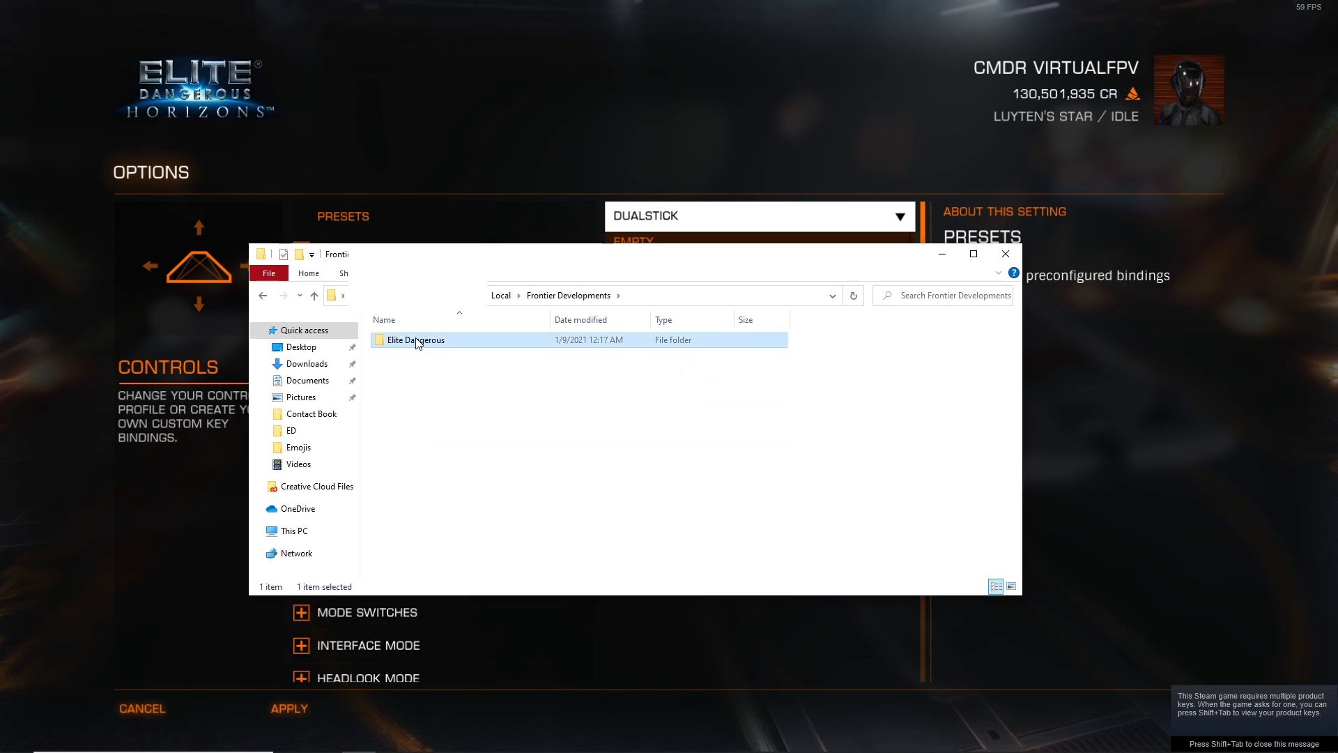
pyautogui.doubleClick(418, 342)
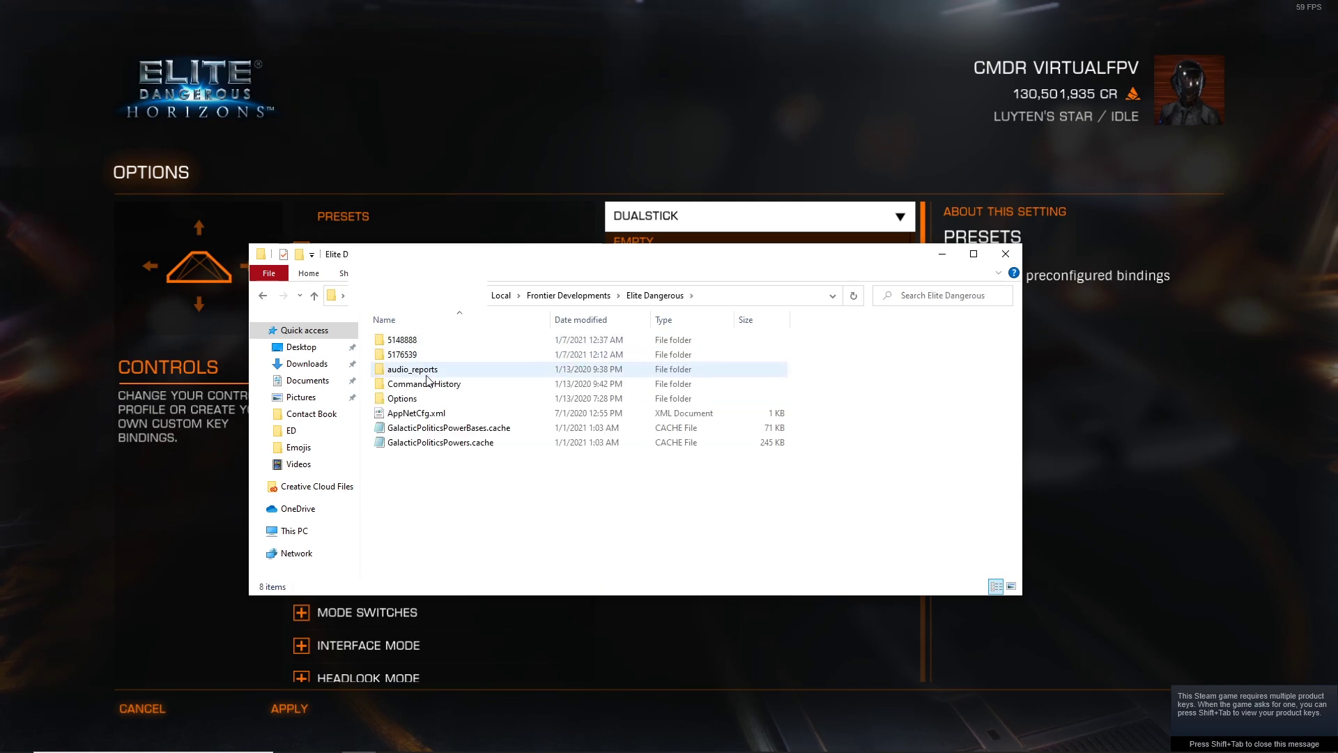
pyautogui.doubleClick(411, 400)
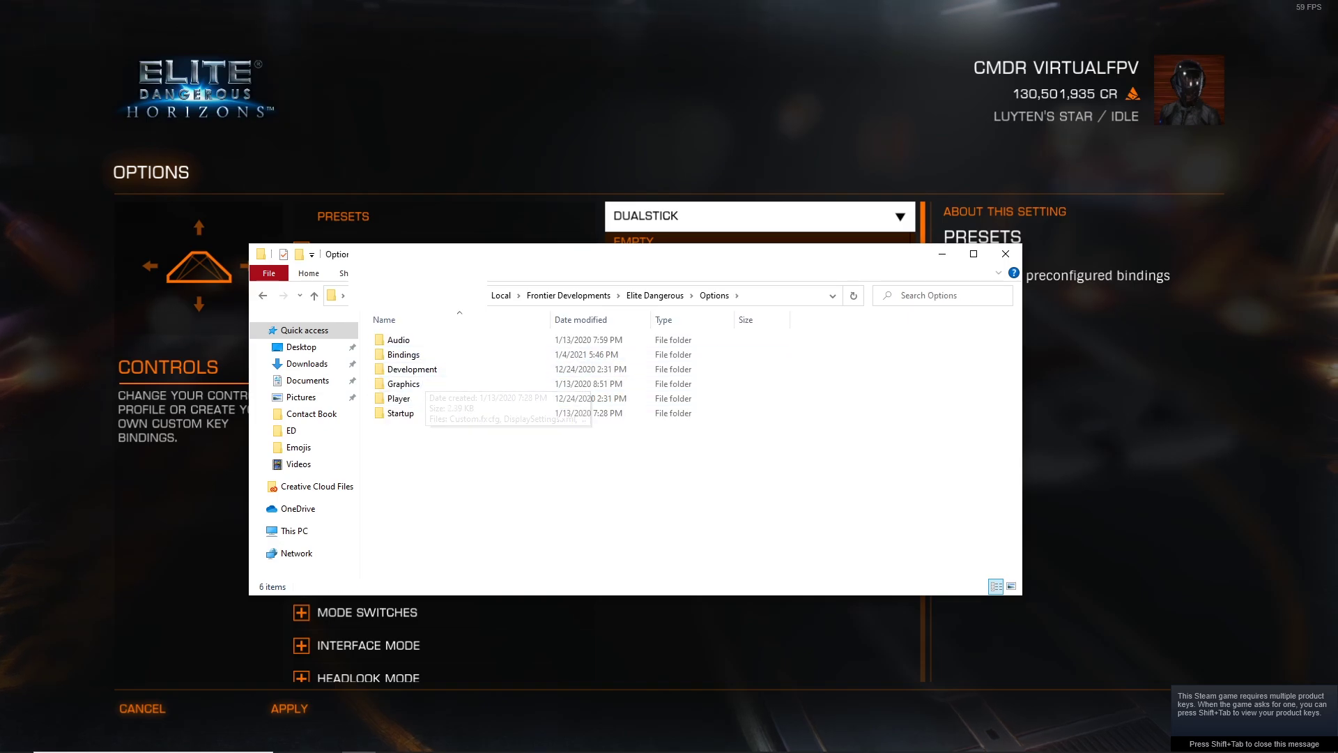
# Step: Return to Elite Dangerous, leave the control options without applying changes and exit the game to the desktop
pyautogui.moveTo(444, 259); pyautogui.dragTo(726, 85)
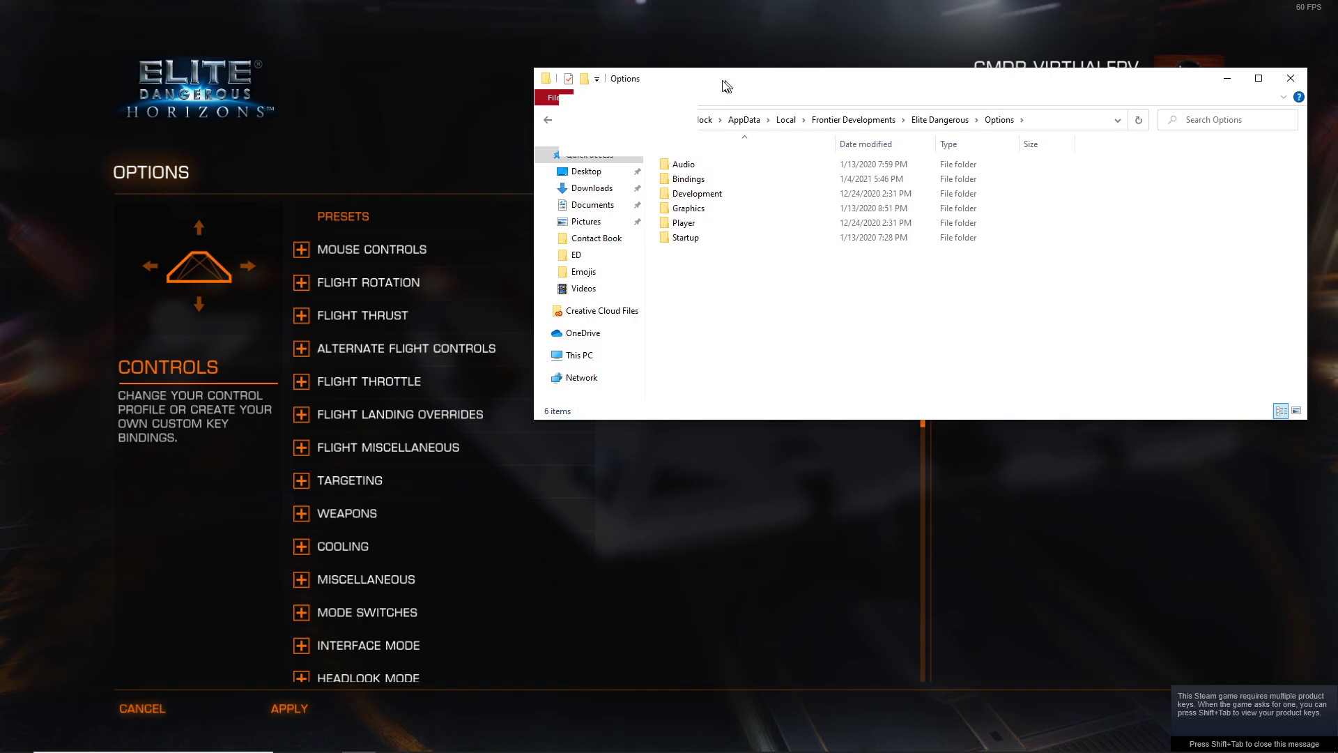
pyautogui.click(156, 701)
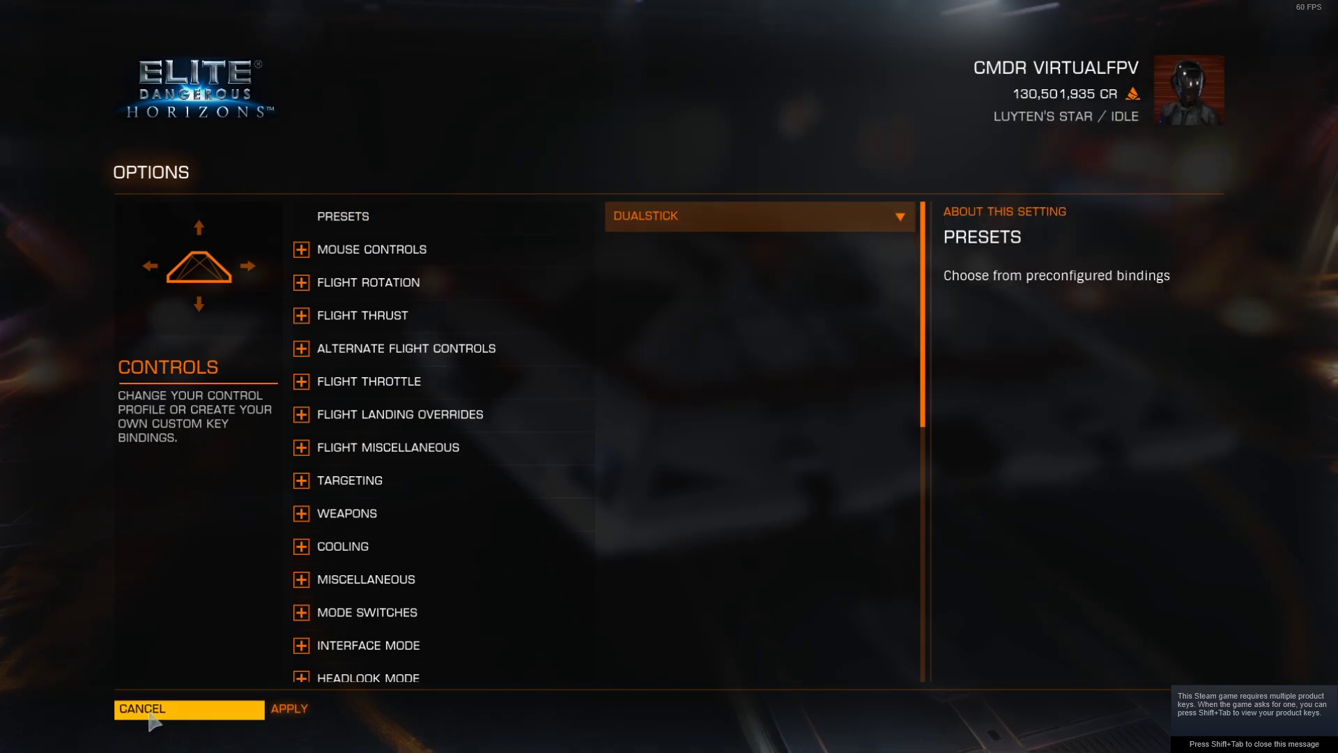
pyautogui.click(167, 710)
pyautogui.click(170, 705)
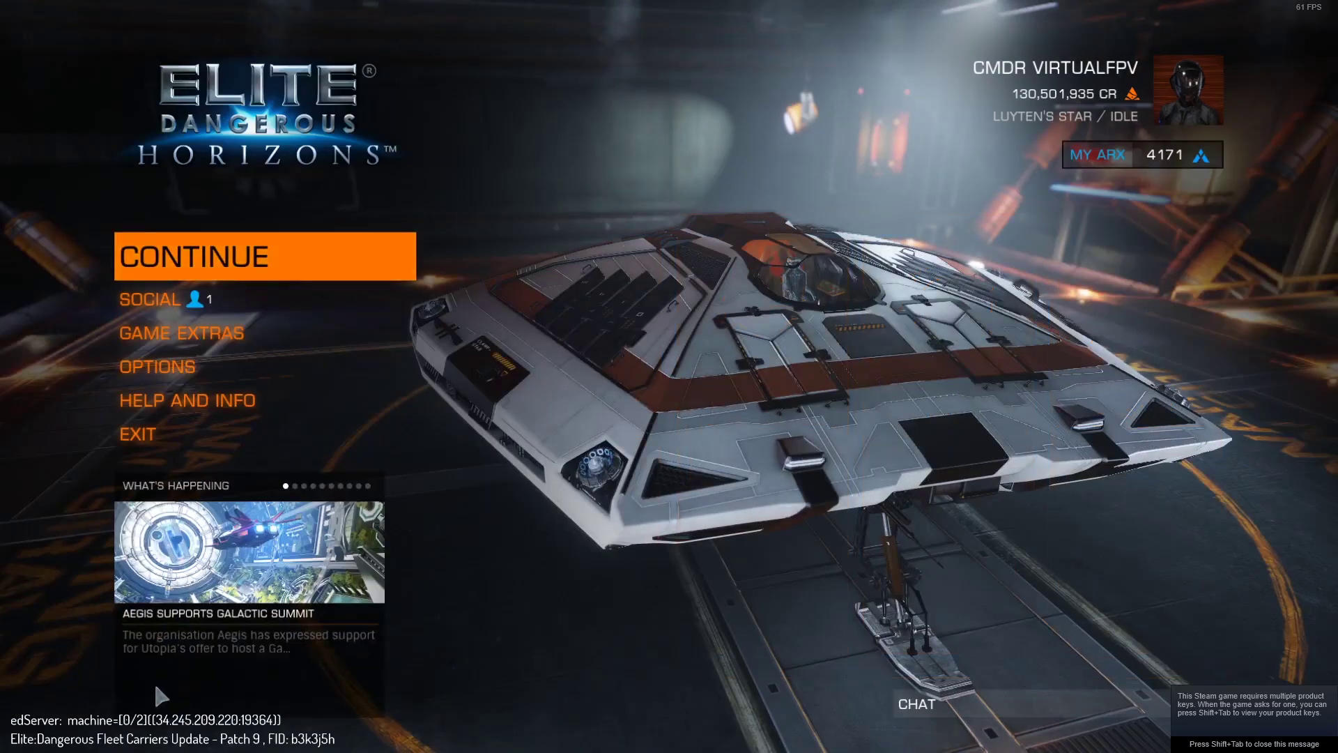
pyautogui.click(132, 433)
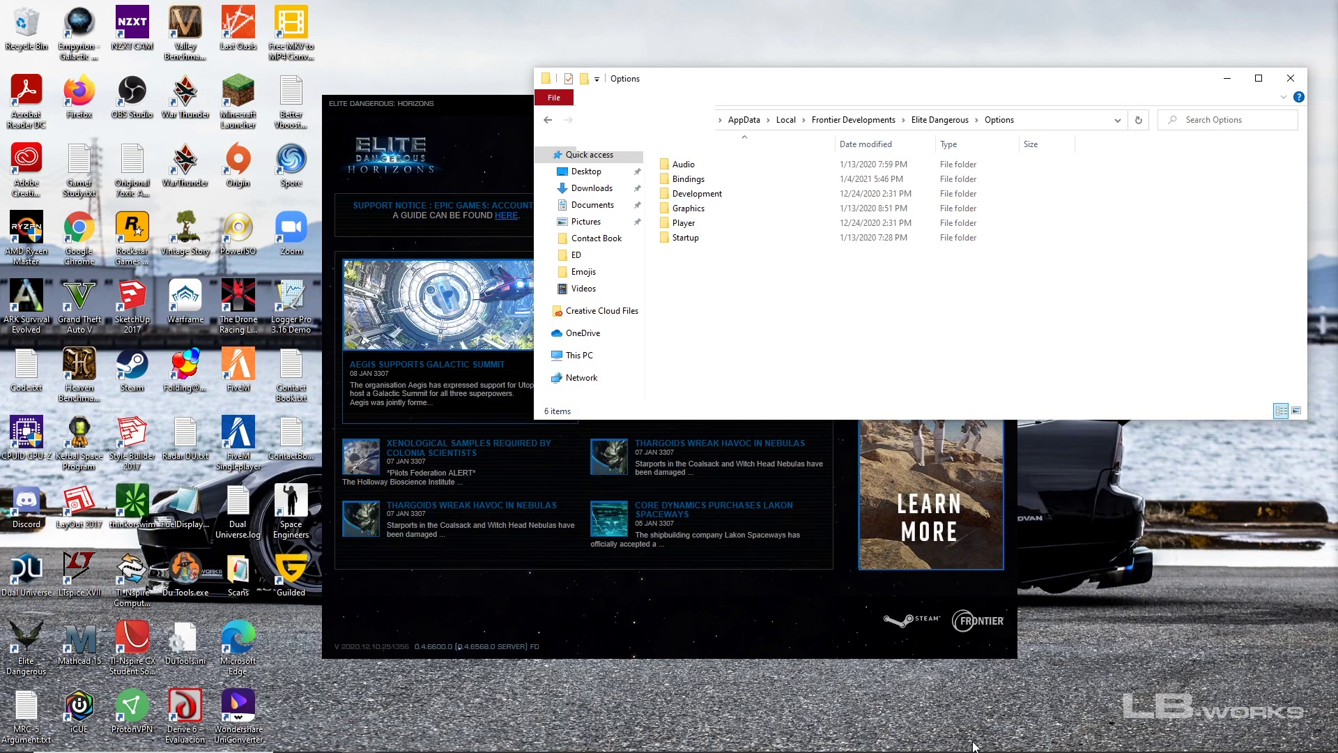
# Step: Open the Bindings folder in File Explorer and locate the DualStickR.3.0, DualStick.3.0 and Custom binds files
pyautogui.moveTo(686, 81); pyautogui.dragTo(454, 89)
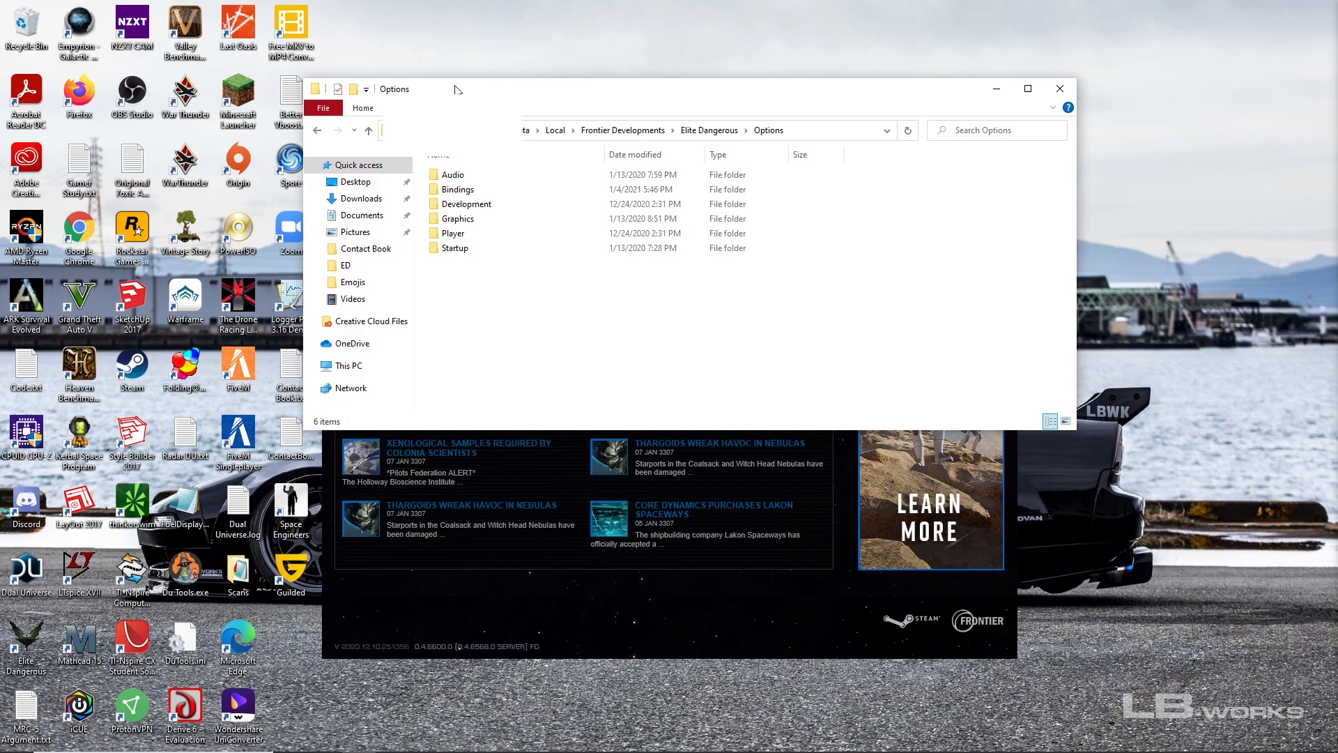
pyautogui.doubleClick(456, 189)
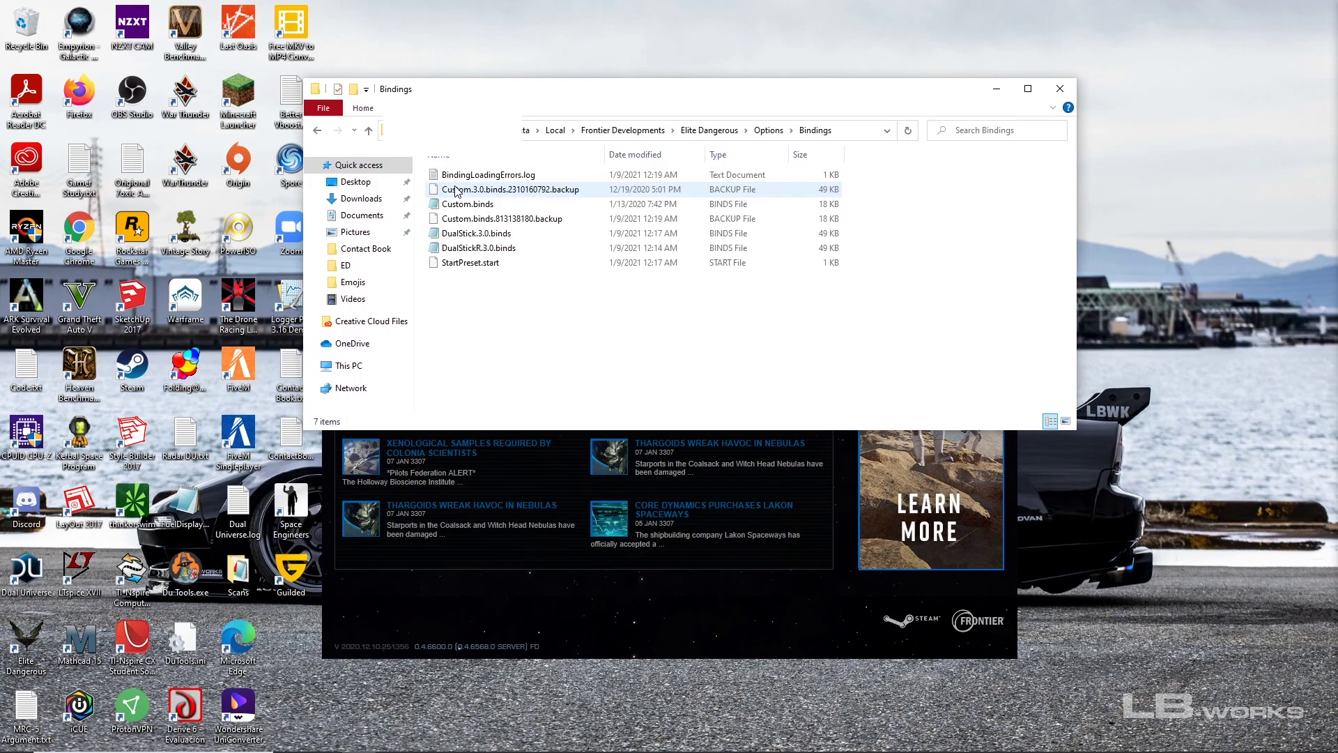
pyautogui.click(484, 248)
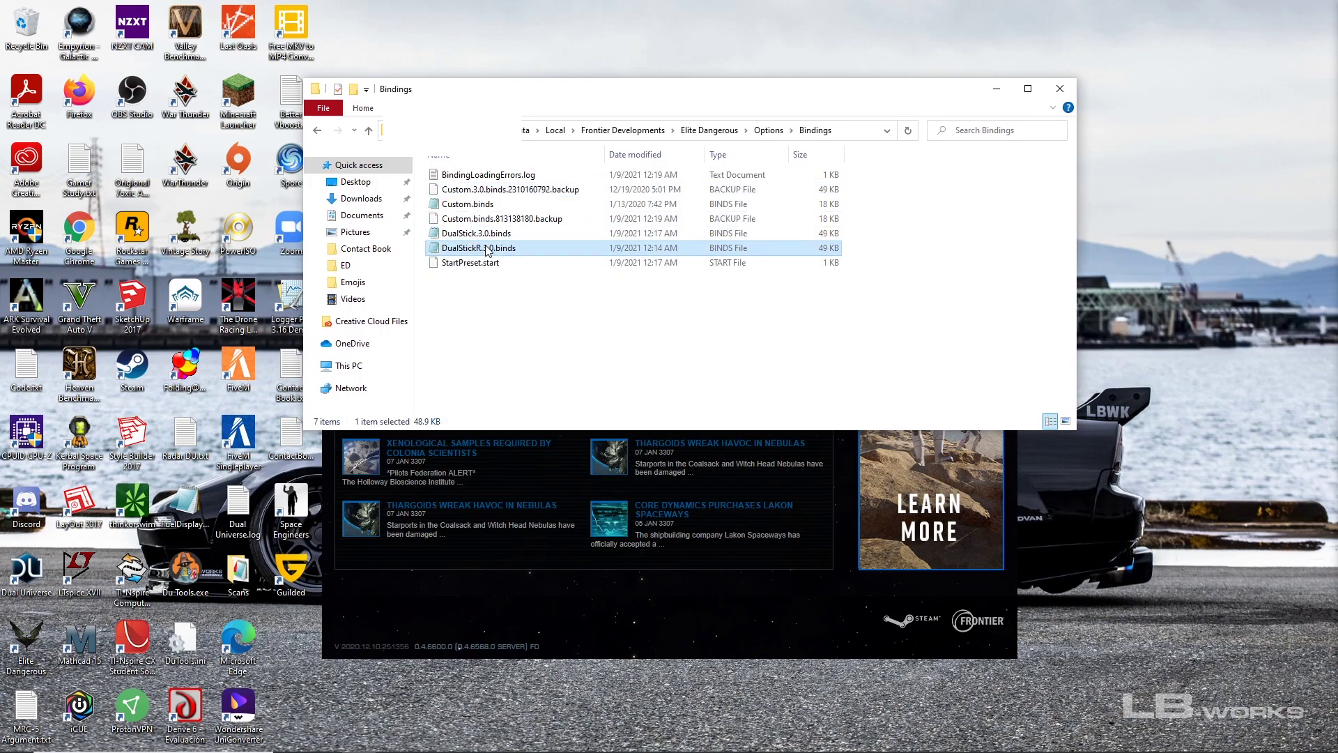
pyautogui.click(740, 238)
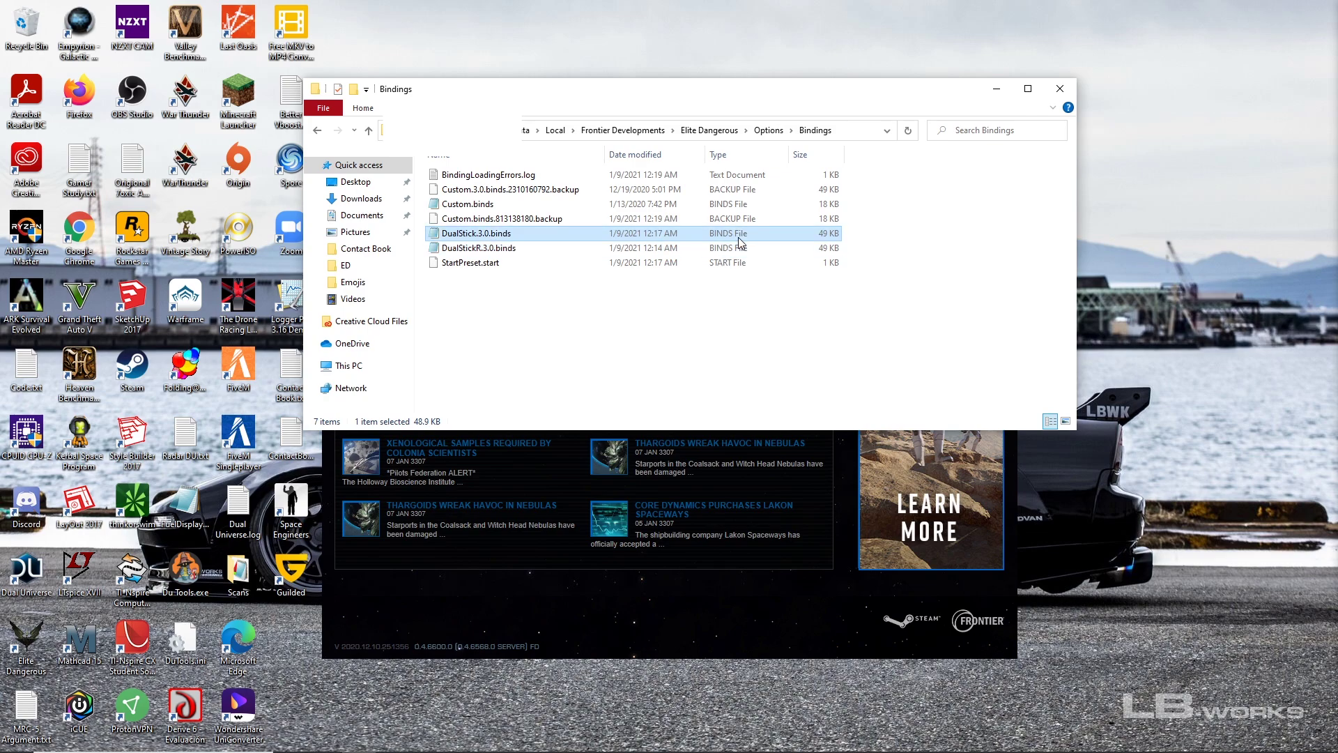
pyautogui.click(480, 204)
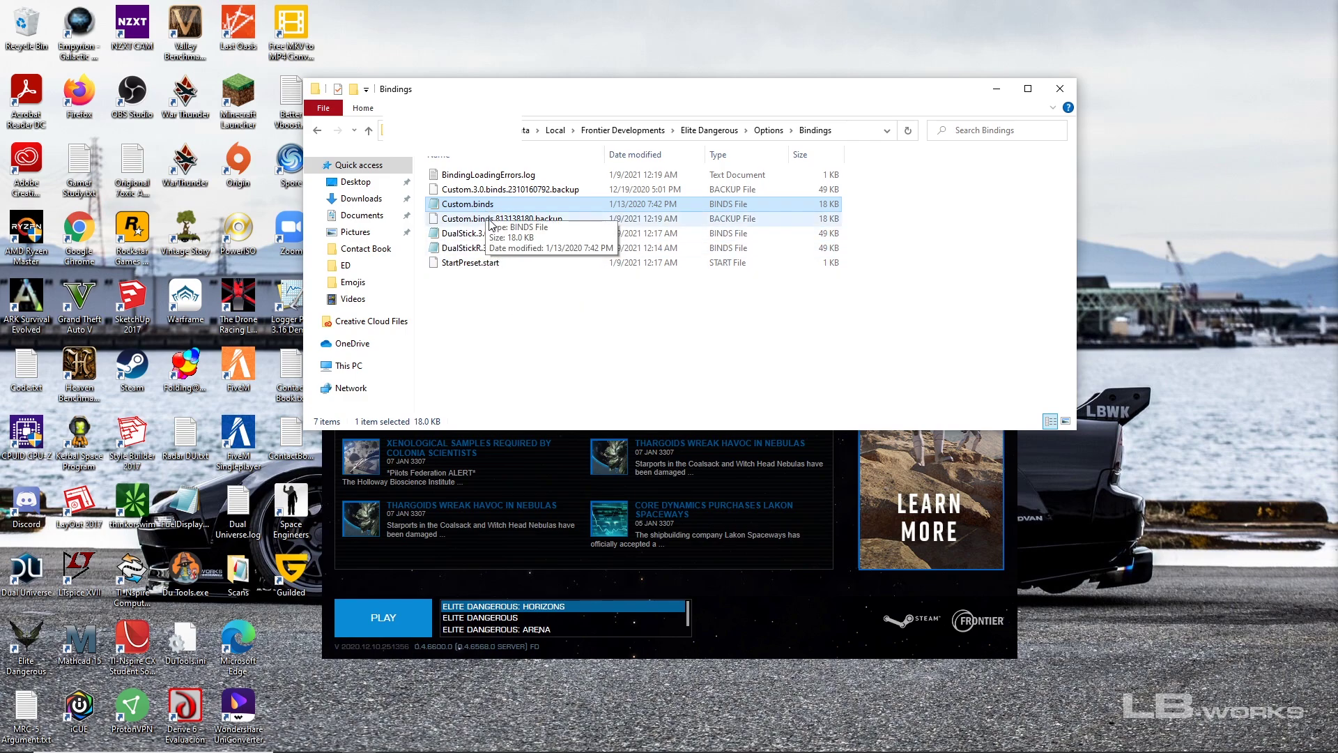
# Step: Open DualStick.3.0.binds in Notepad, check its PresetName value in the Root line, and close the file
pyautogui.doubleClick(498, 237)
pyautogui.moveTo(382, 561); pyautogui.dragTo(448, 210)
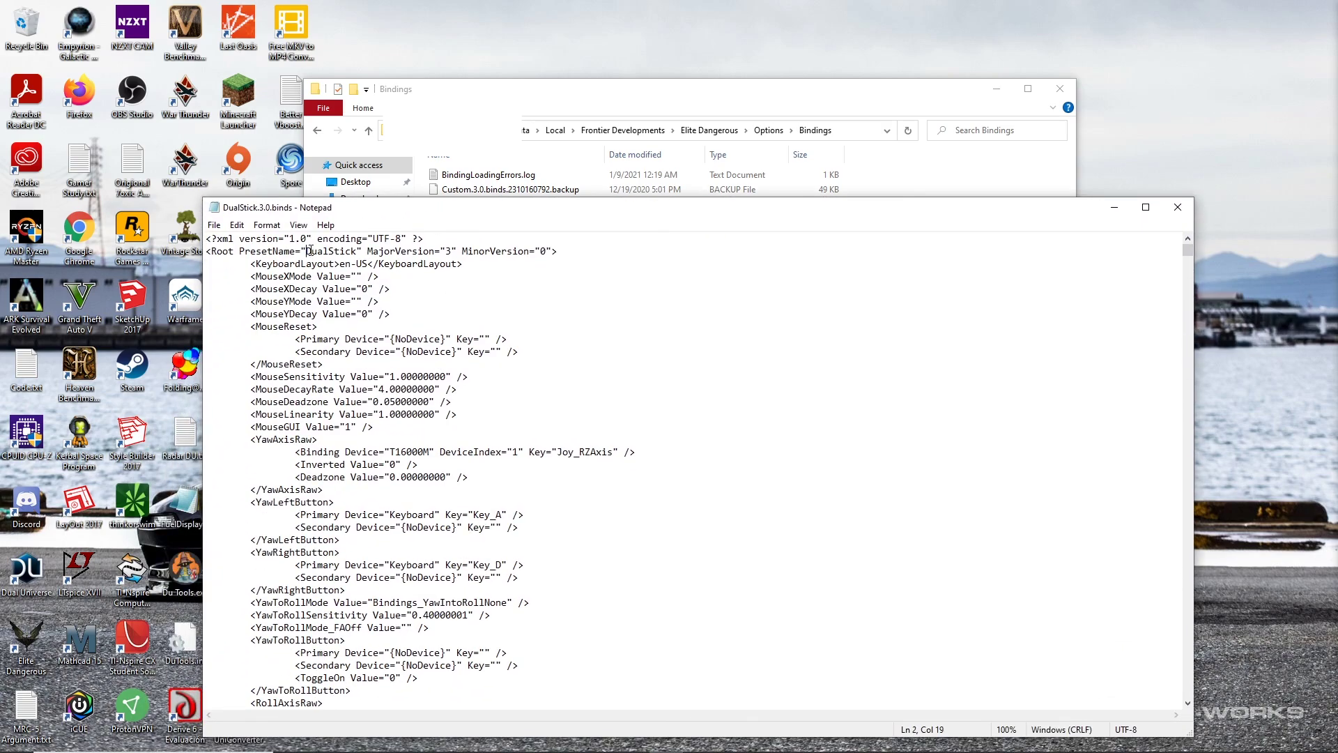
pyautogui.moveTo(307, 251); pyautogui.dragTo(359, 252)
pyautogui.click(1177, 207)
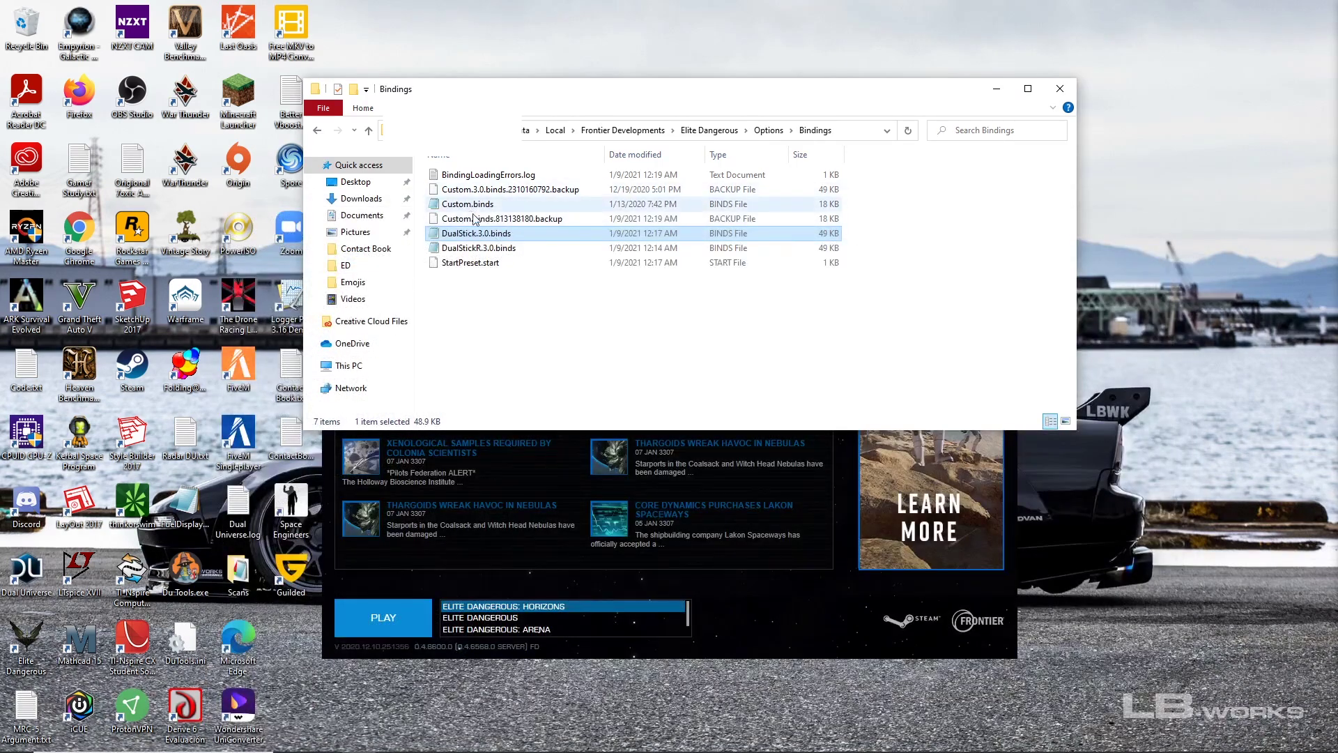
# Step: Open DualStickR.3.0.binds in Notepad and check its PresetName value in the Root line
pyautogui.click(478, 248)
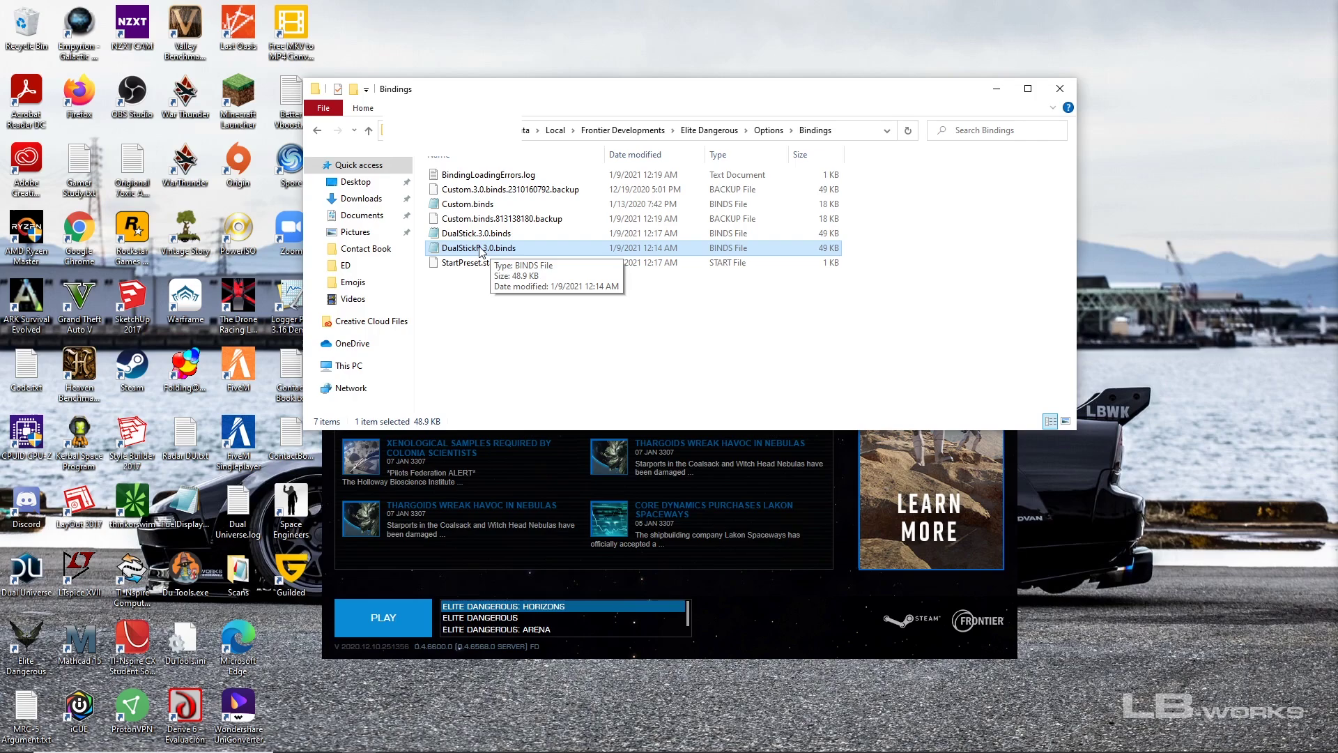
pyautogui.doubleClick(479, 249)
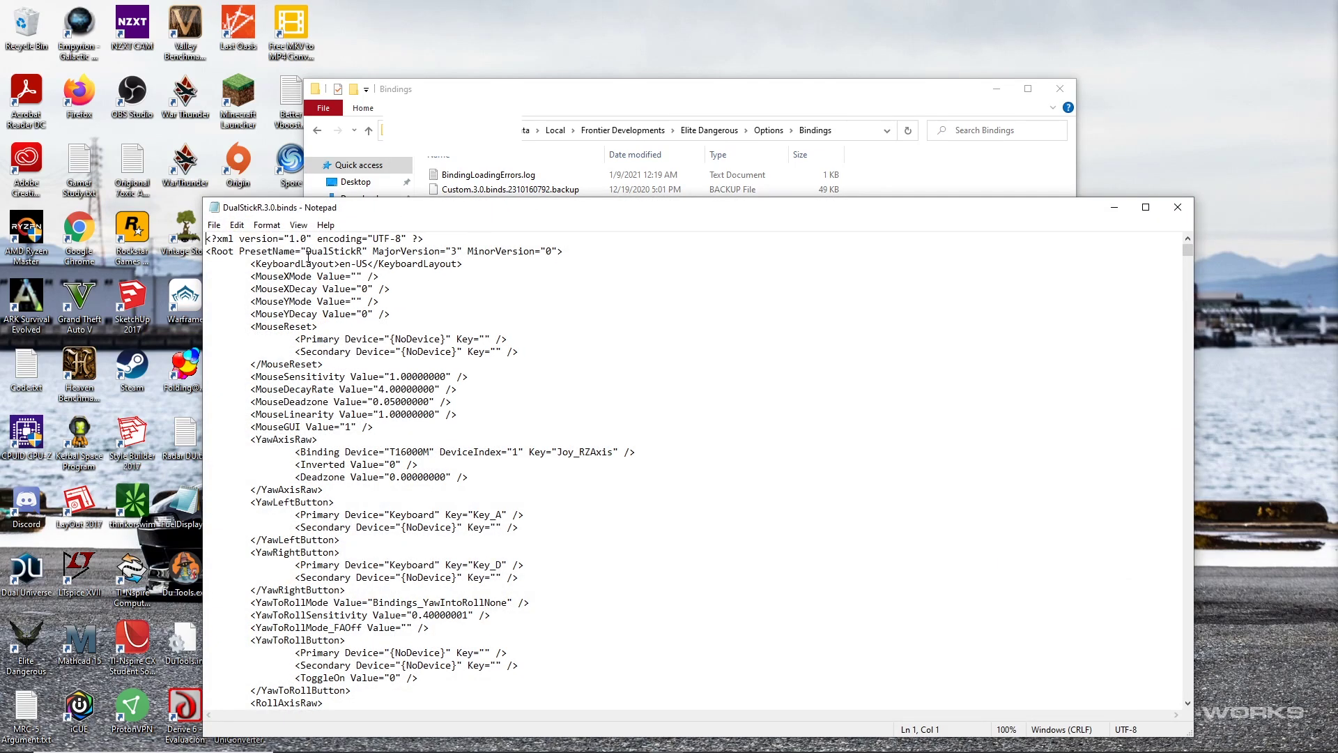
pyautogui.moveTo(307, 256); pyautogui.dragTo(362, 252)
pyautogui.moveTo(461, 207); pyautogui.dragTo(503, 141)
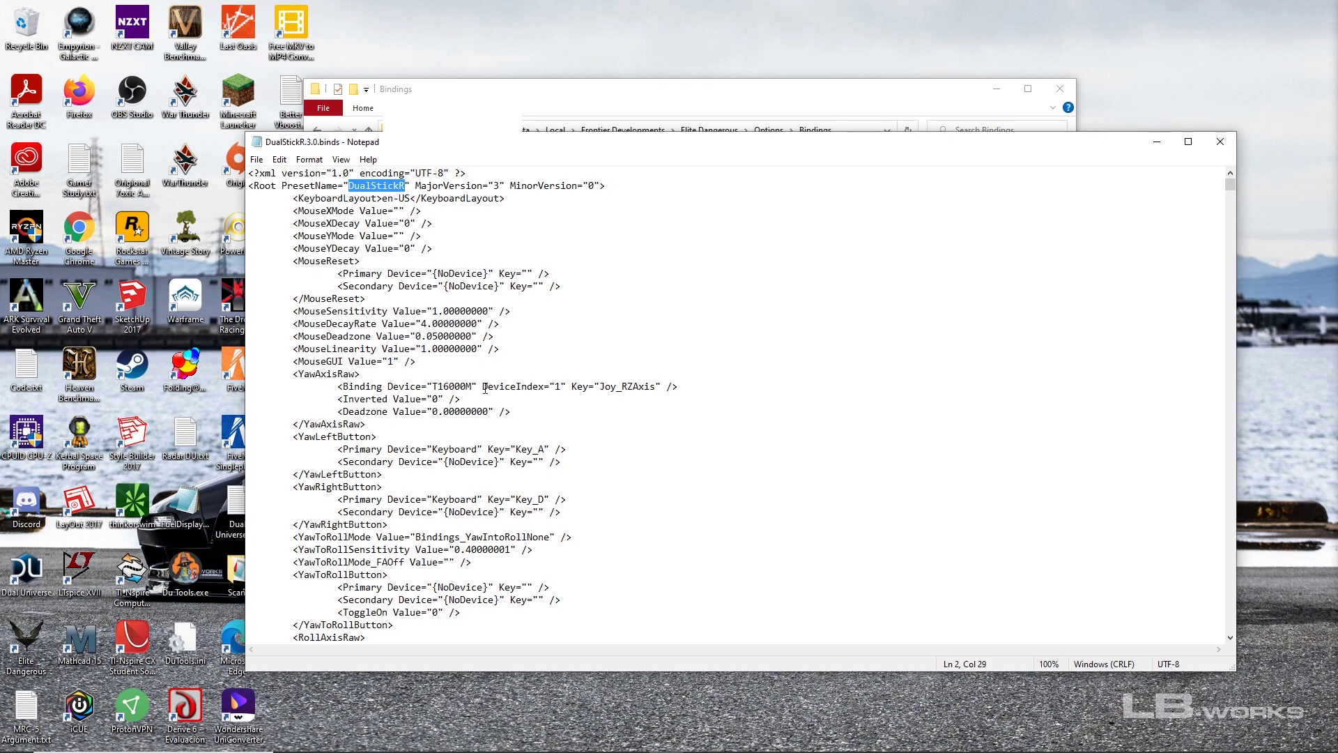
# Step: Examine the DeviceIndex values of the T16000M axis bindings, from YawAxisRaw through LateralThrustRaw
pyautogui.moveTo(485, 388); pyautogui.dragTo(560, 388)
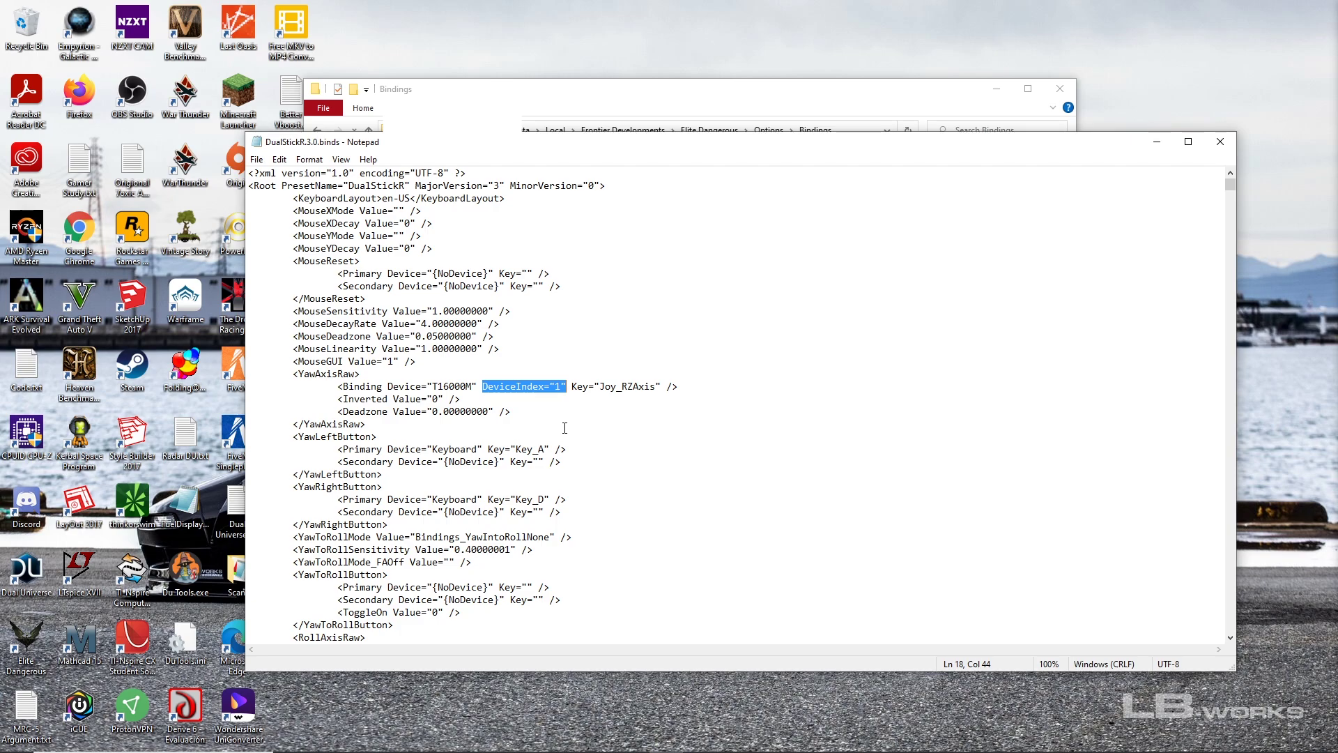
pyautogui.scroll(-2, 557, 509)
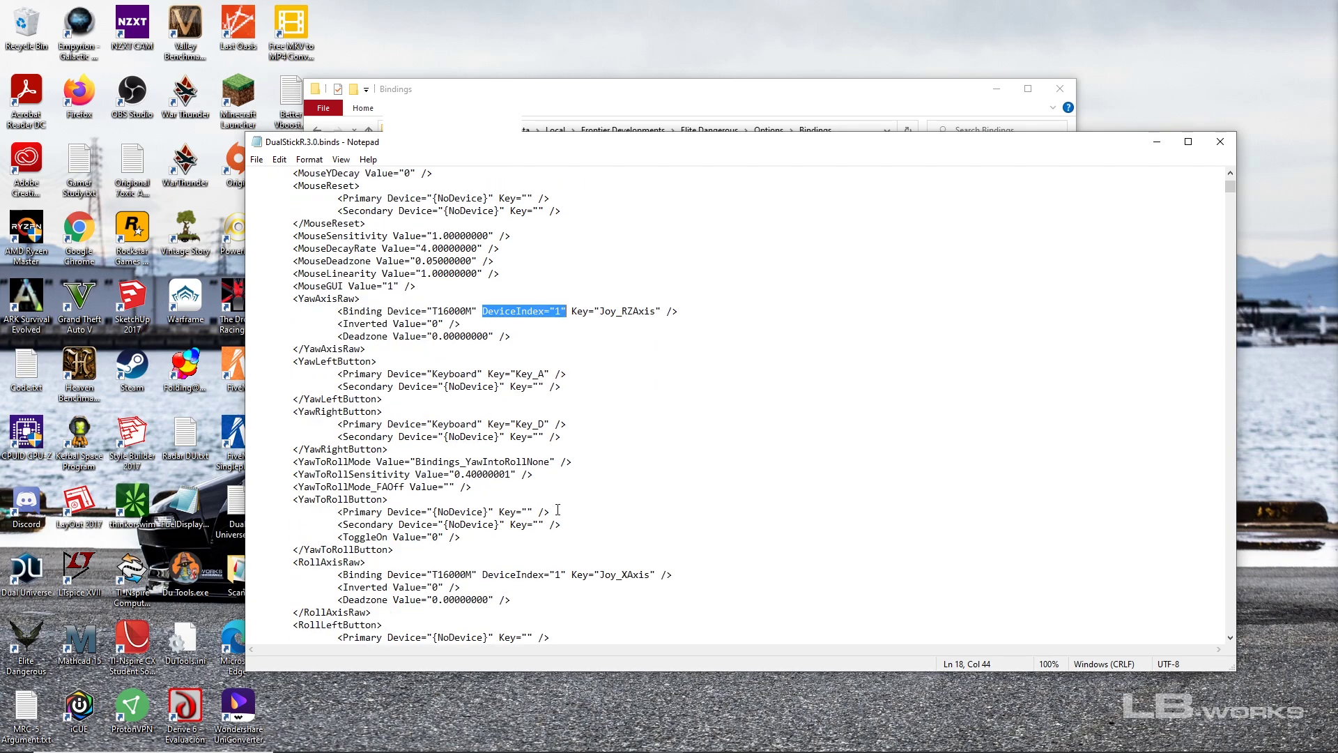
pyautogui.scroll(-9, 721, 558)
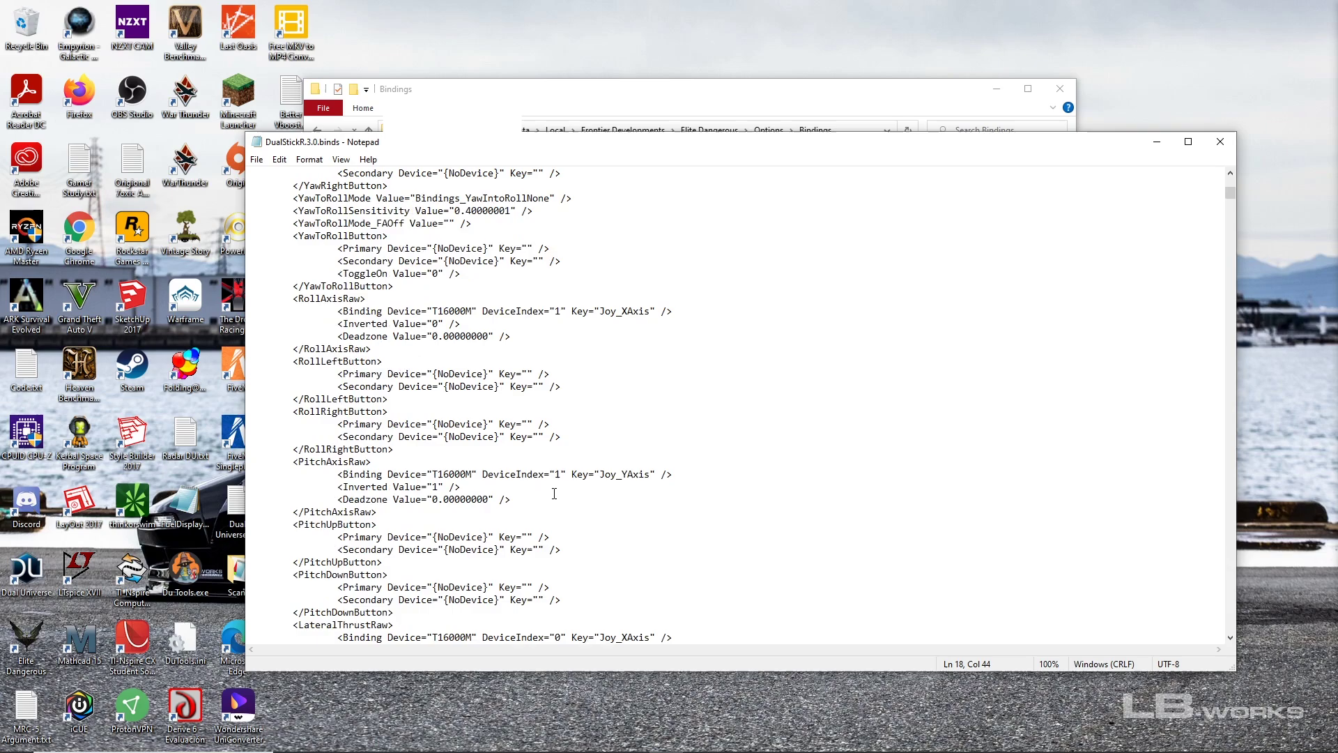
pyautogui.scroll(-2, 558, 574)
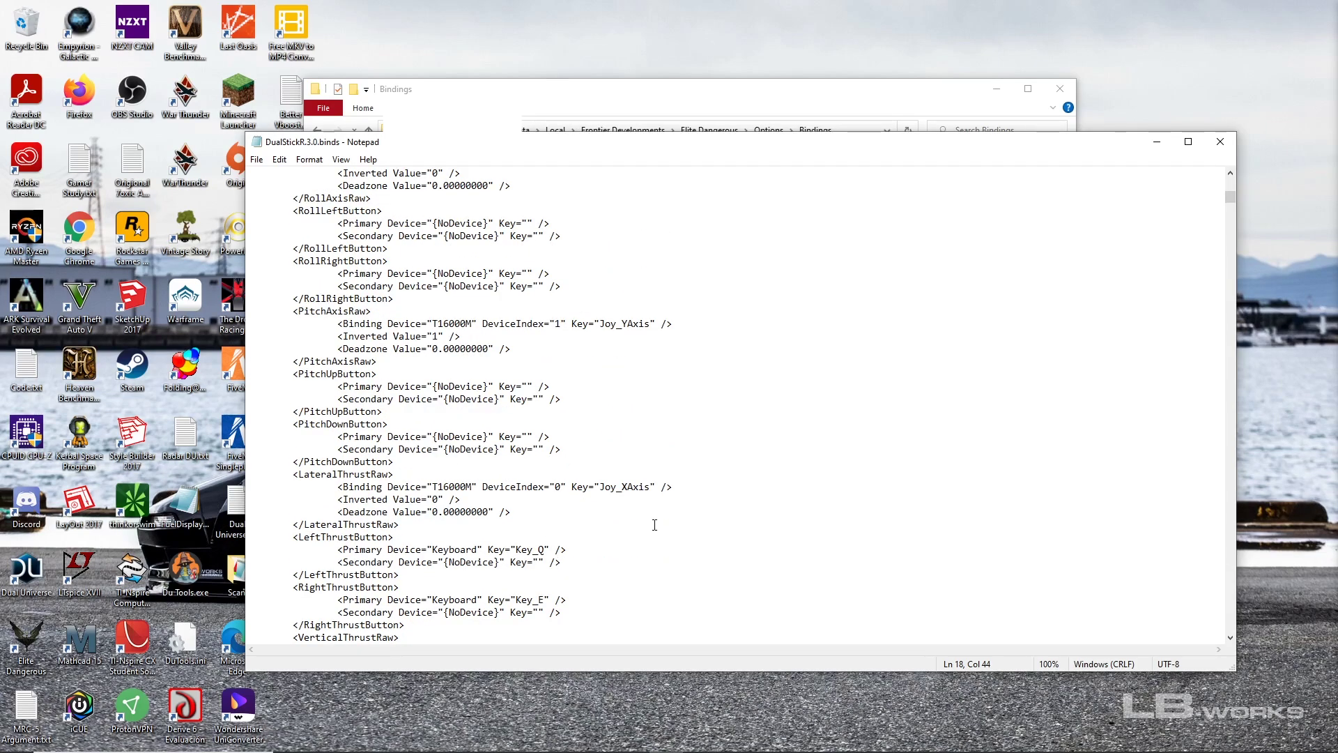
pyautogui.scroll(9, 654, 524)
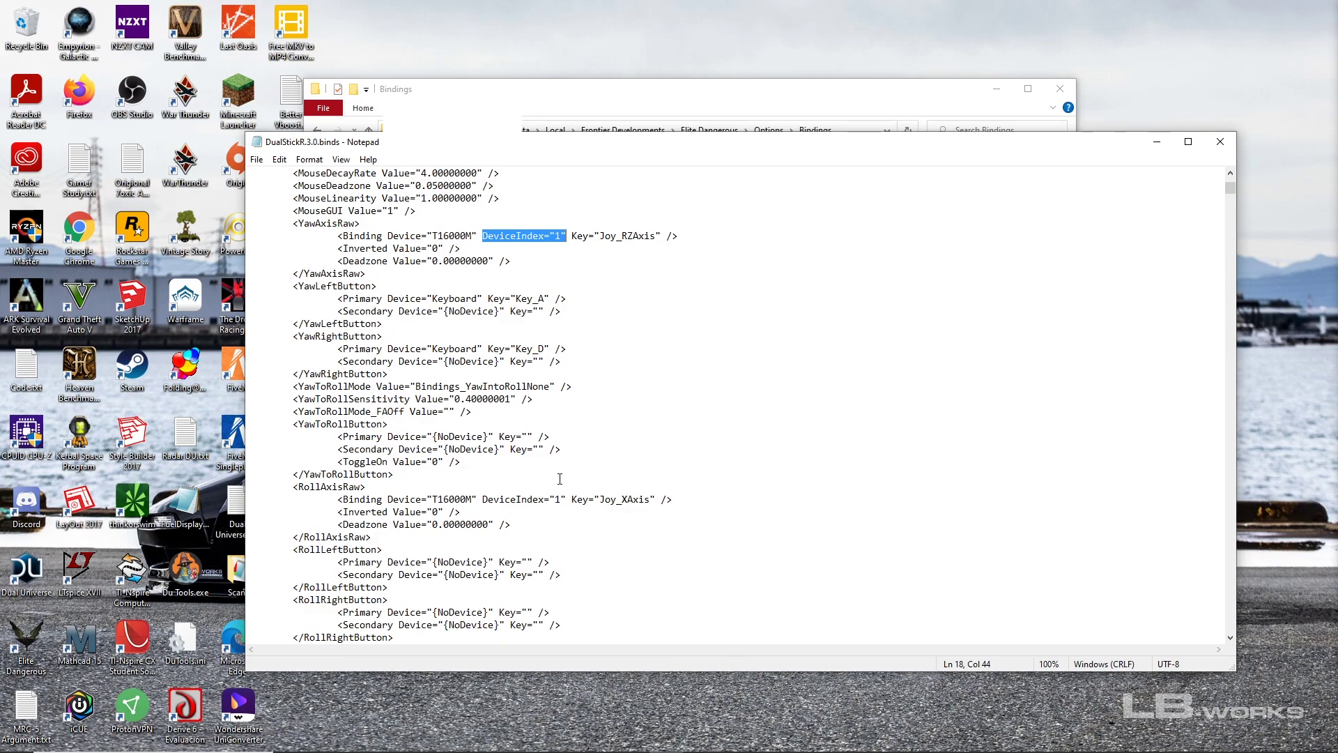
pyautogui.moveTo(531, 149); pyautogui.dragTo(491, 240)
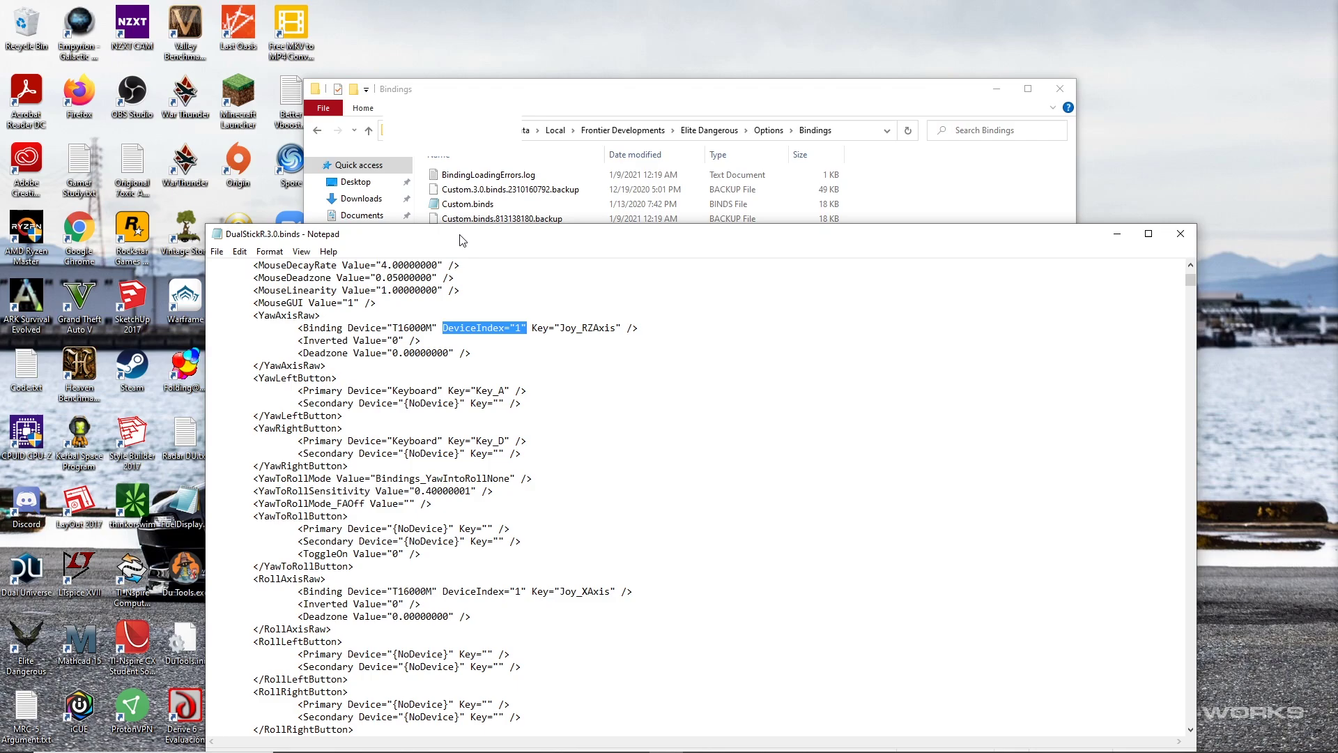
# Step: Replace every DeviceIndex="1" with the placeholder DeviceIndex="thiswas1" in DualStickR.3.0.binds, switching to the US keyboard layout for the entry
pyautogui.moveTo(459, 240); pyautogui.dragTo(474, 99)
pyautogui.scroll(4, 630, 316)
pyautogui.click(631, 314)
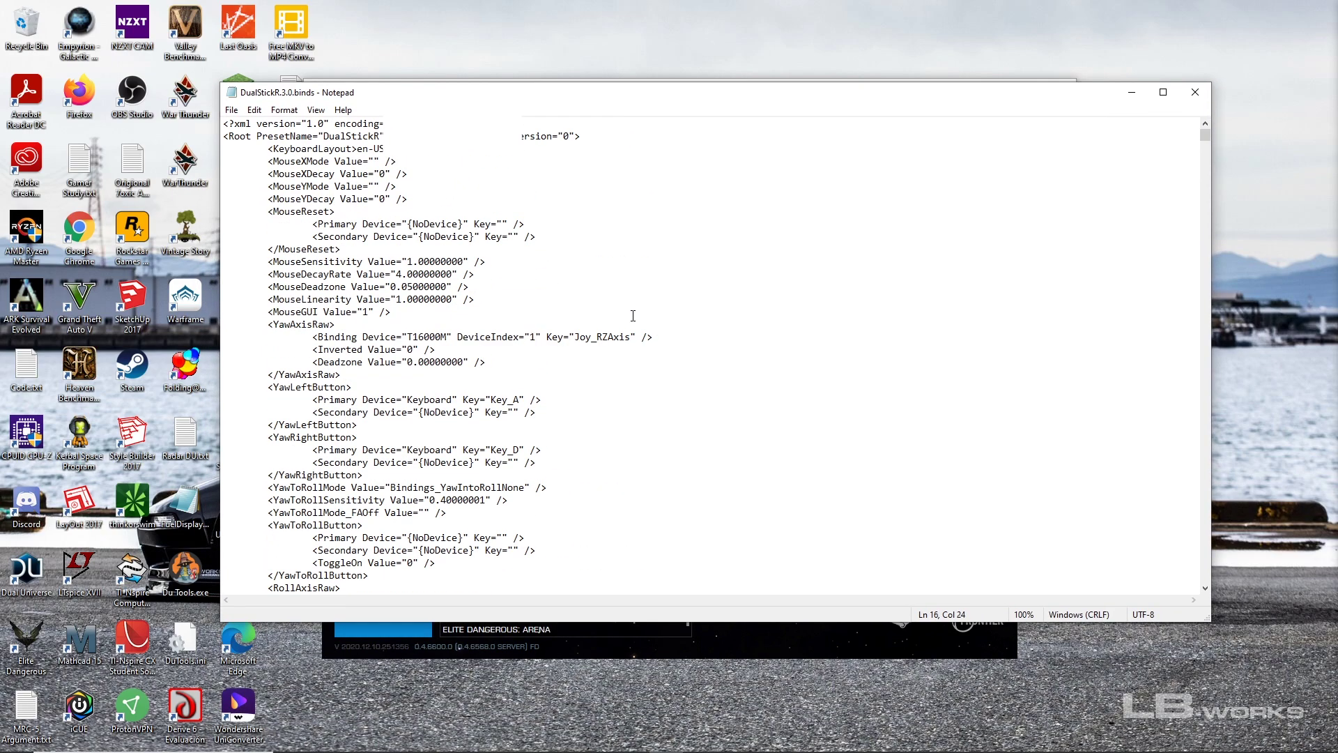
pyautogui.click(255, 110)
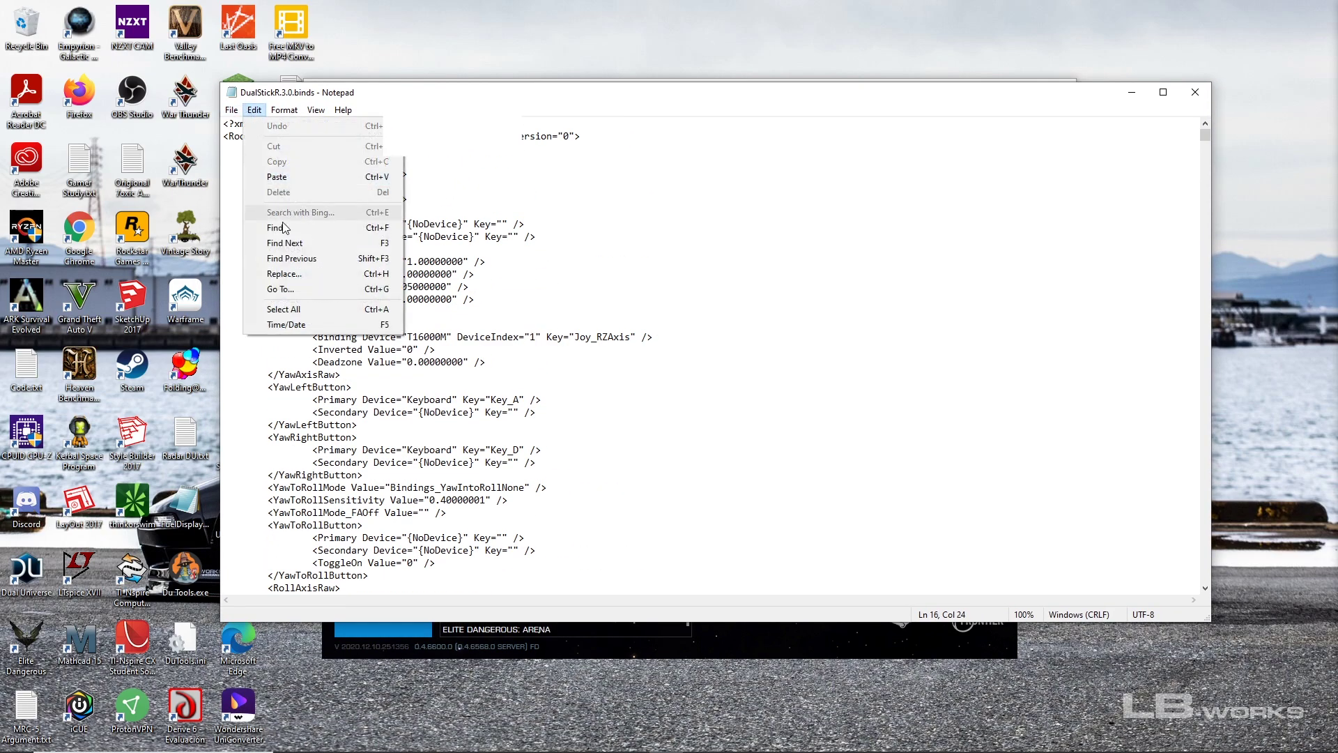
pyautogui.click(279, 273)
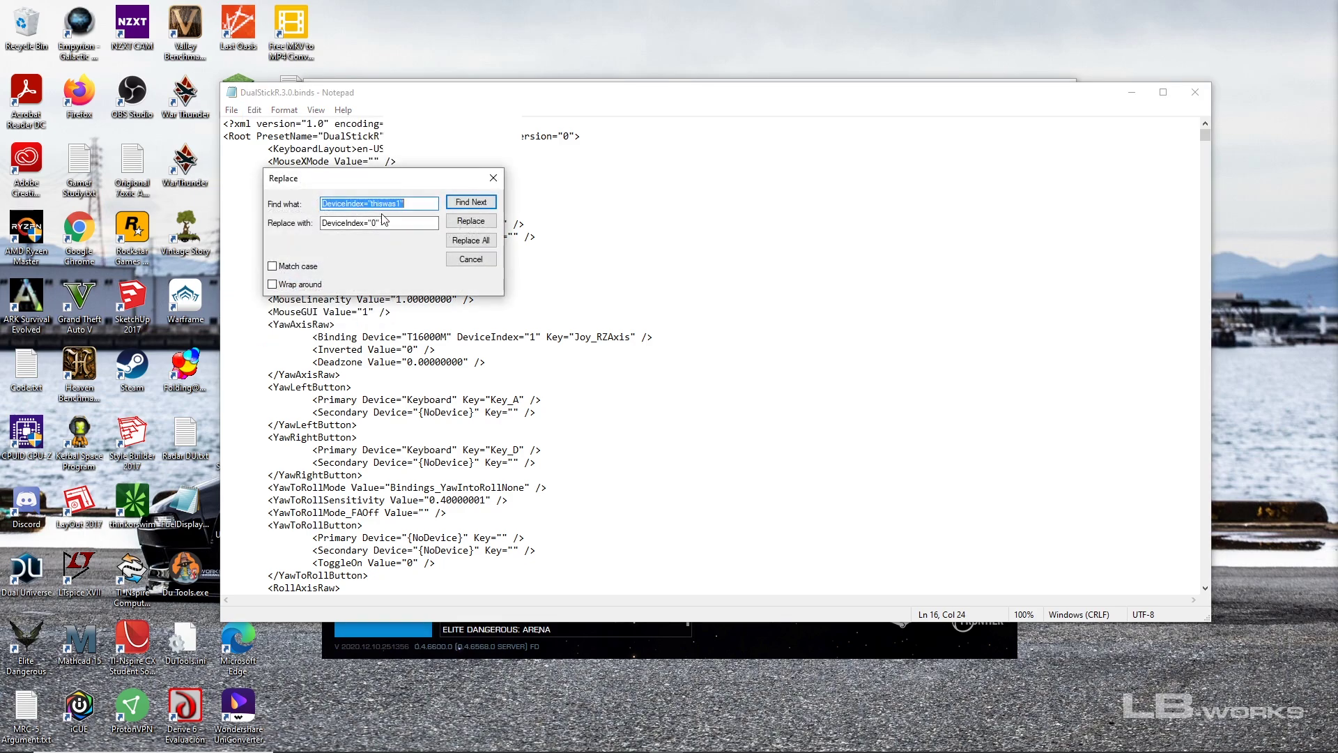
pyautogui.moveTo(413, 203); pyautogui.dragTo(370, 203)
pyautogui.write('1')
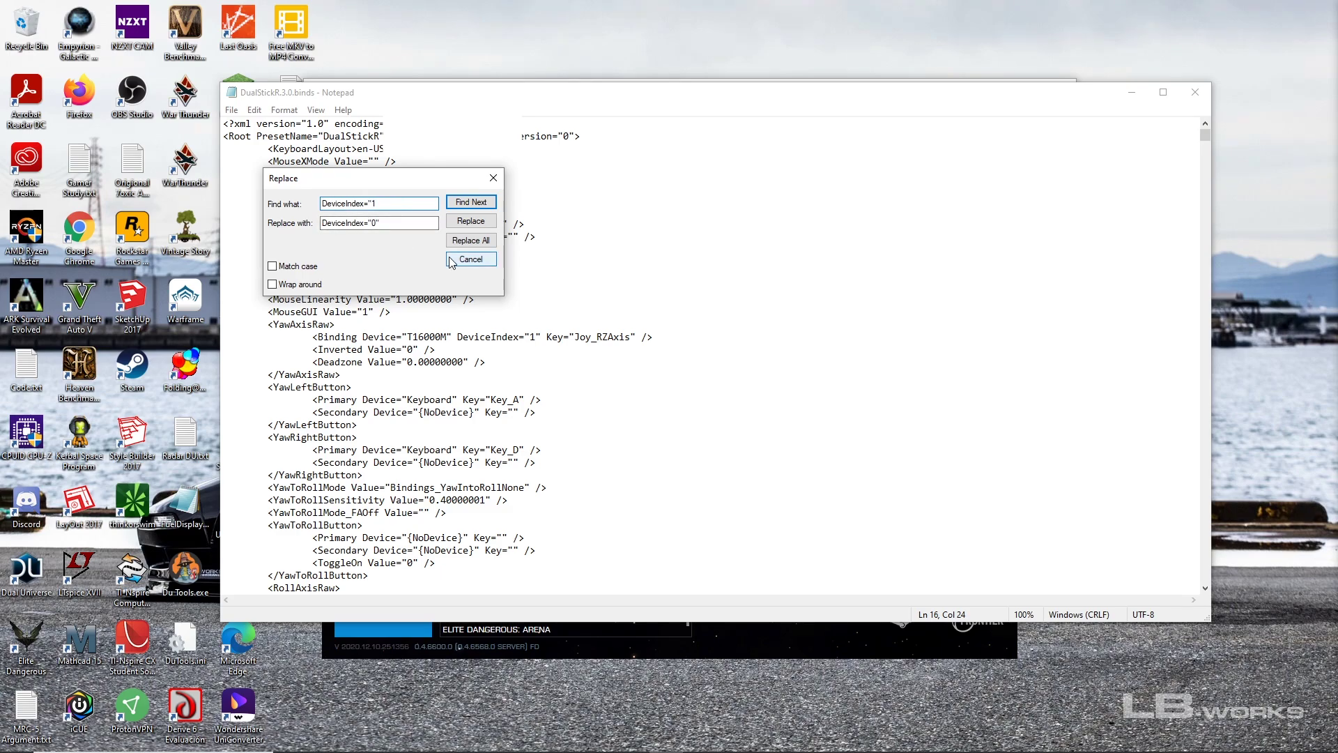
pyautogui.write('"')
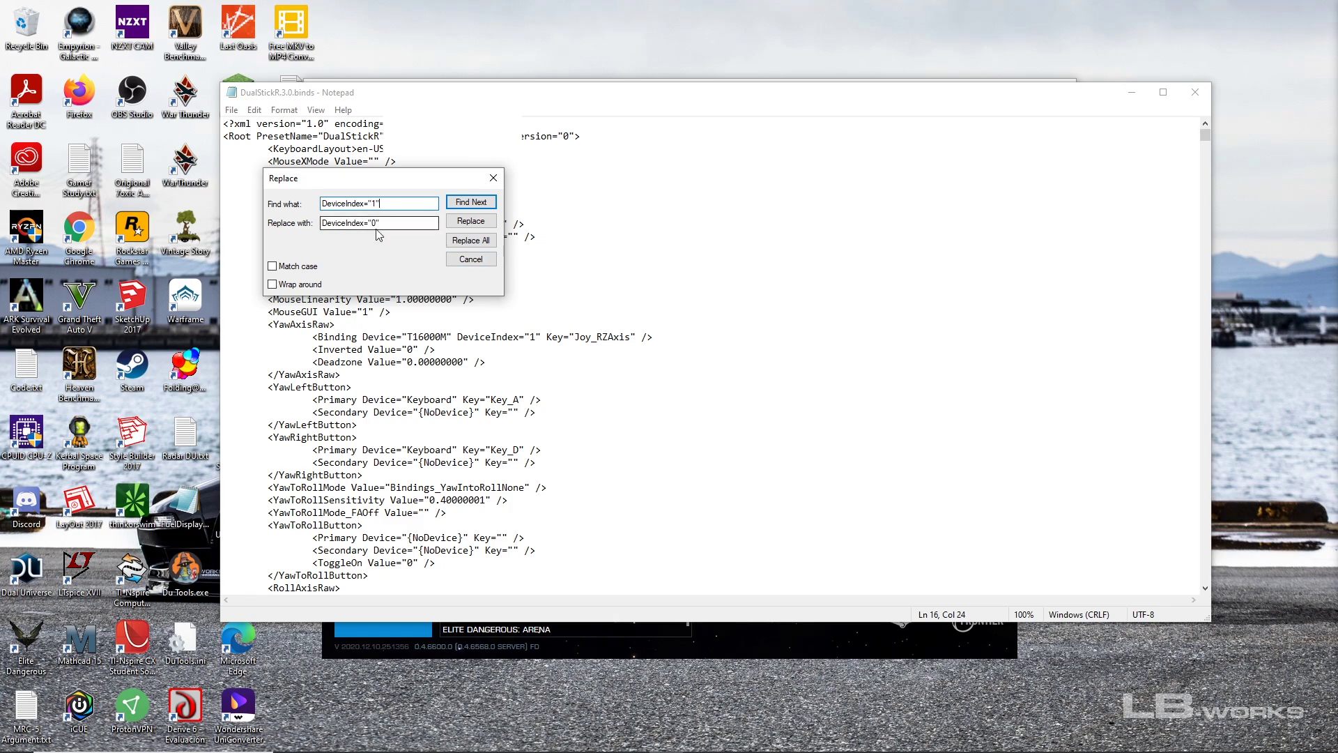
pyautogui.click(1244, 741)
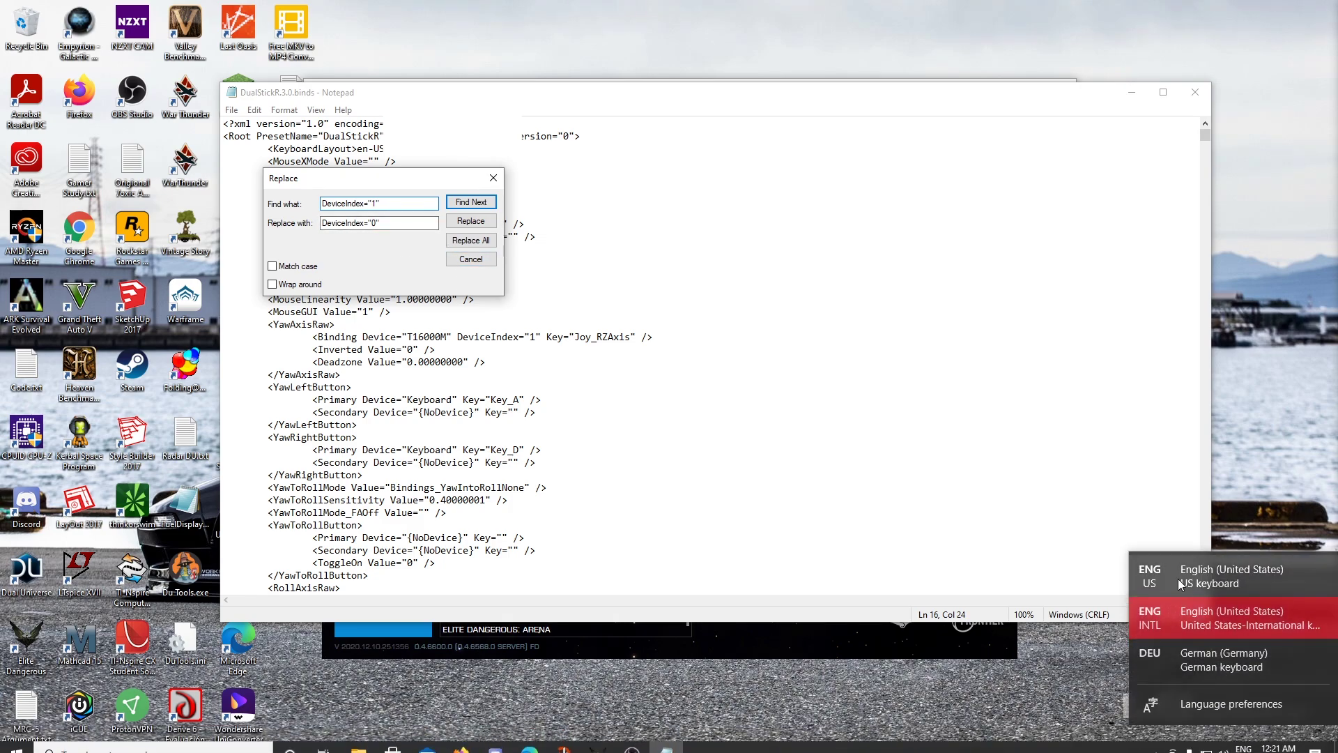
pyautogui.click(1220, 585)
pyautogui.click(374, 221)
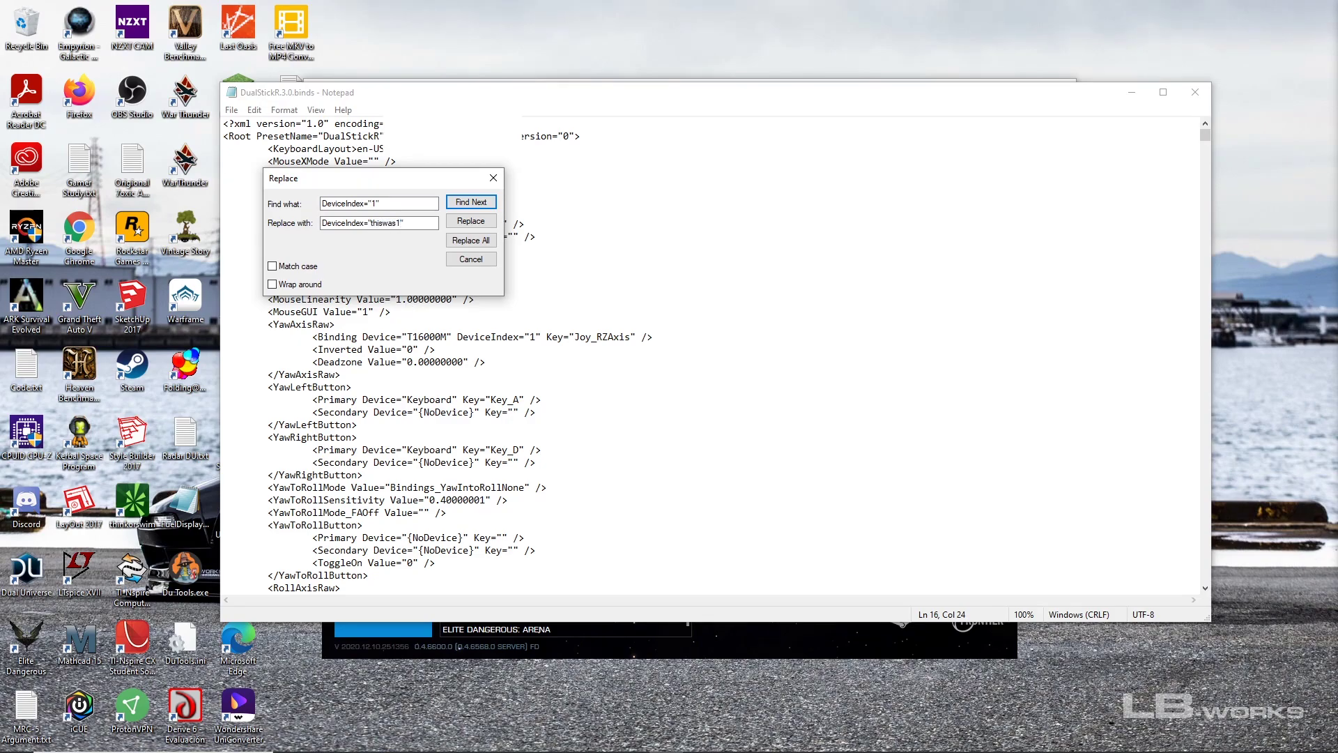
pyautogui.click(483, 241)
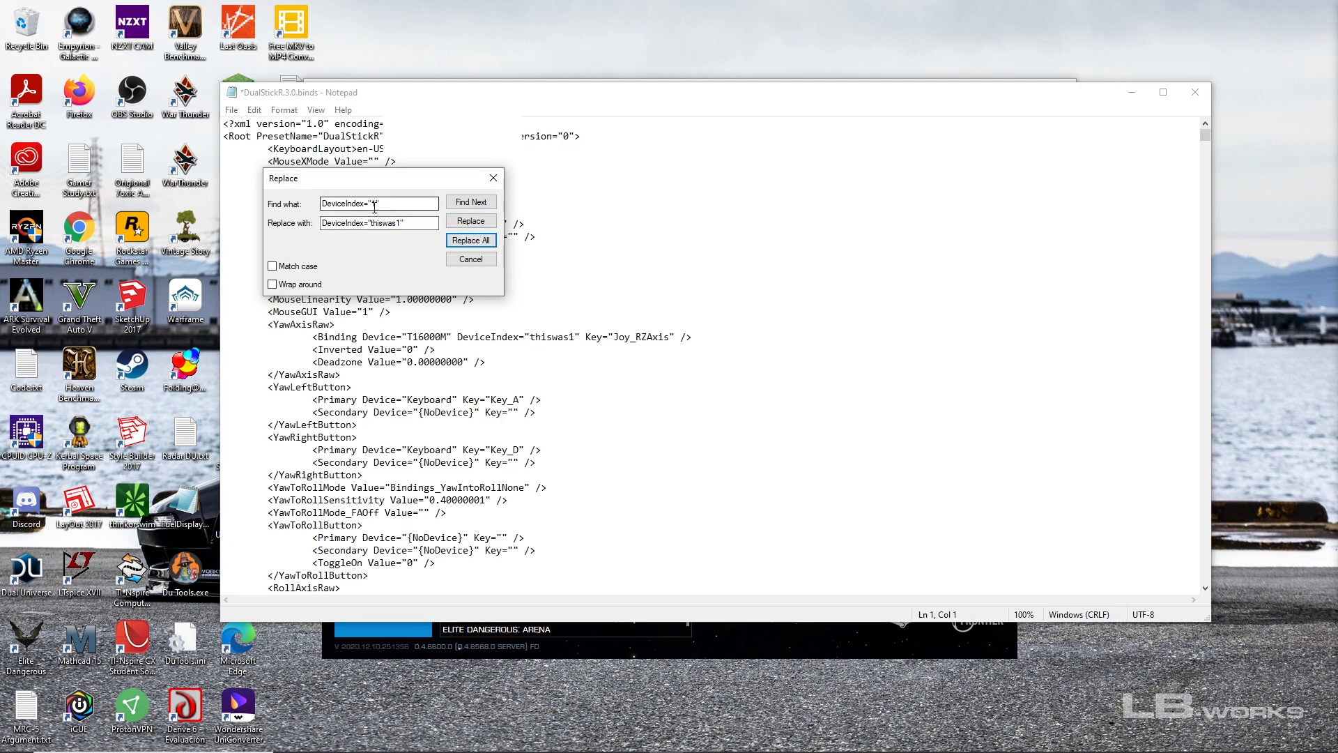
# Step: Replace every DeviceIndex="0" with DeviceIndex="1" throughout DualStickR.3.0.binds
pyautogui.click(375, 205)
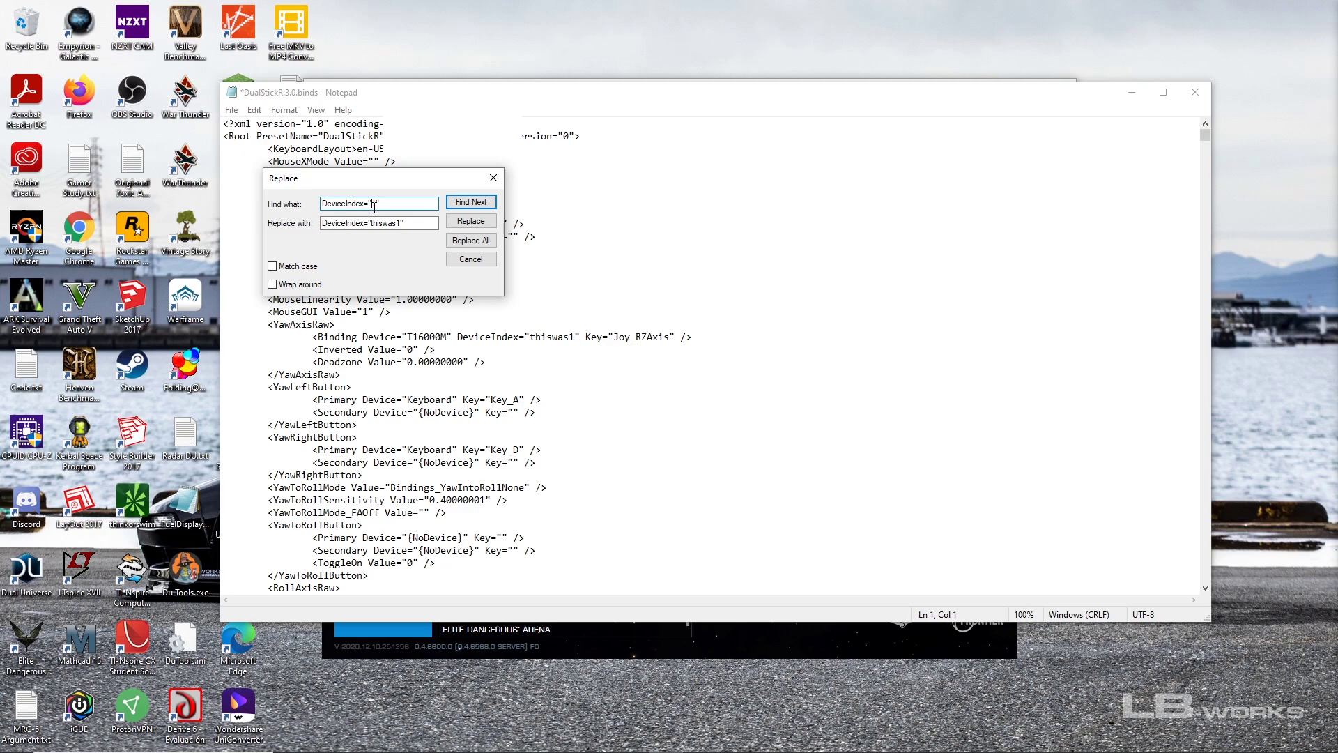
pyautogui.press('Tab')
pyautogui.click(399, 224)
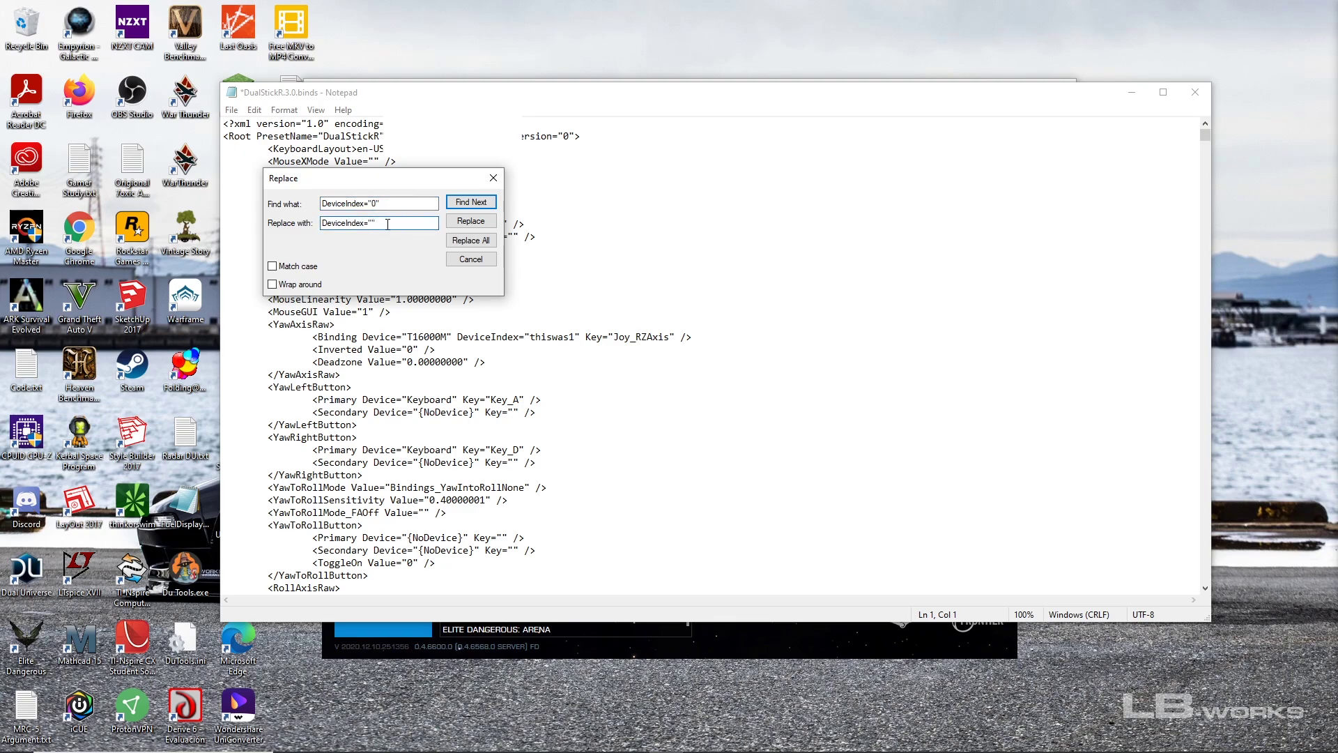
pyautogui.click(472, 240)
# Step: Replace every placeholder DeviceIndex="thiswas1" with DeviceIndex="0" in DualStickR.3.0.binds and close the Replace dialog
pyautogui.click(378, 204)
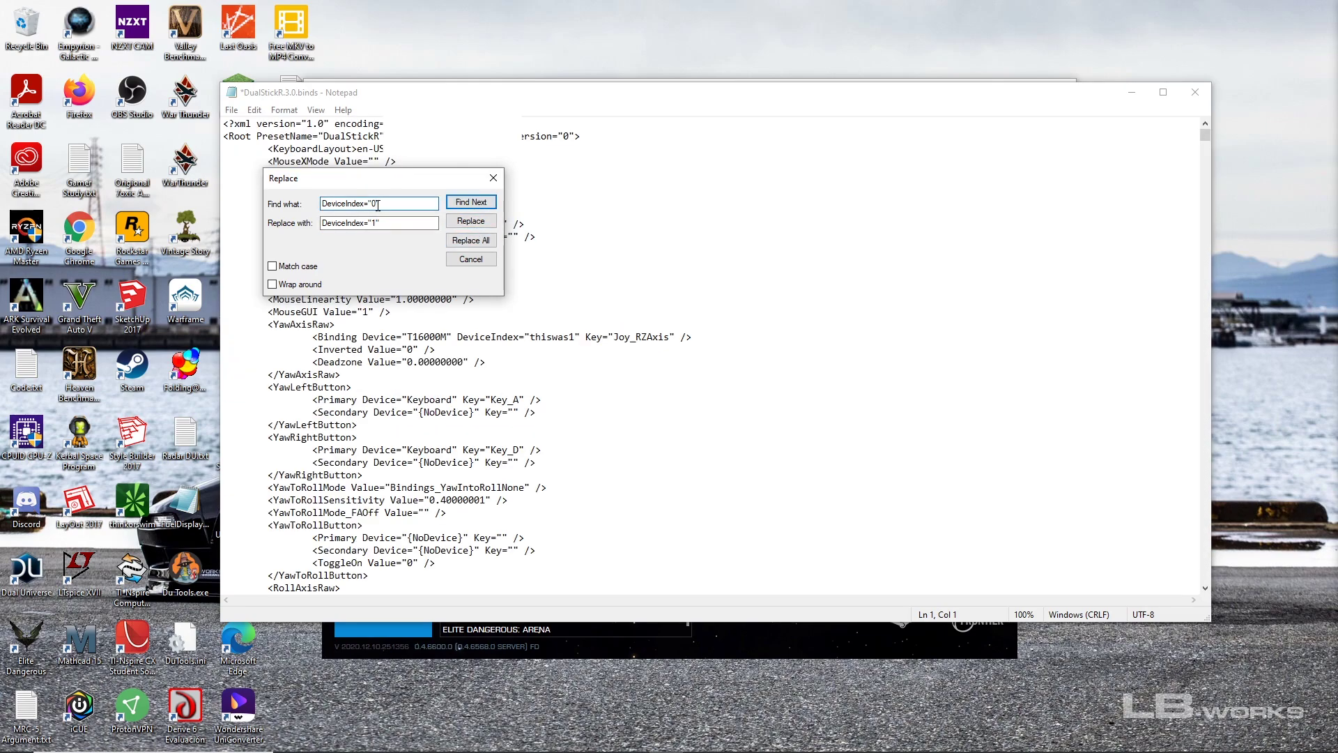
pyautogui.click(375, 223)
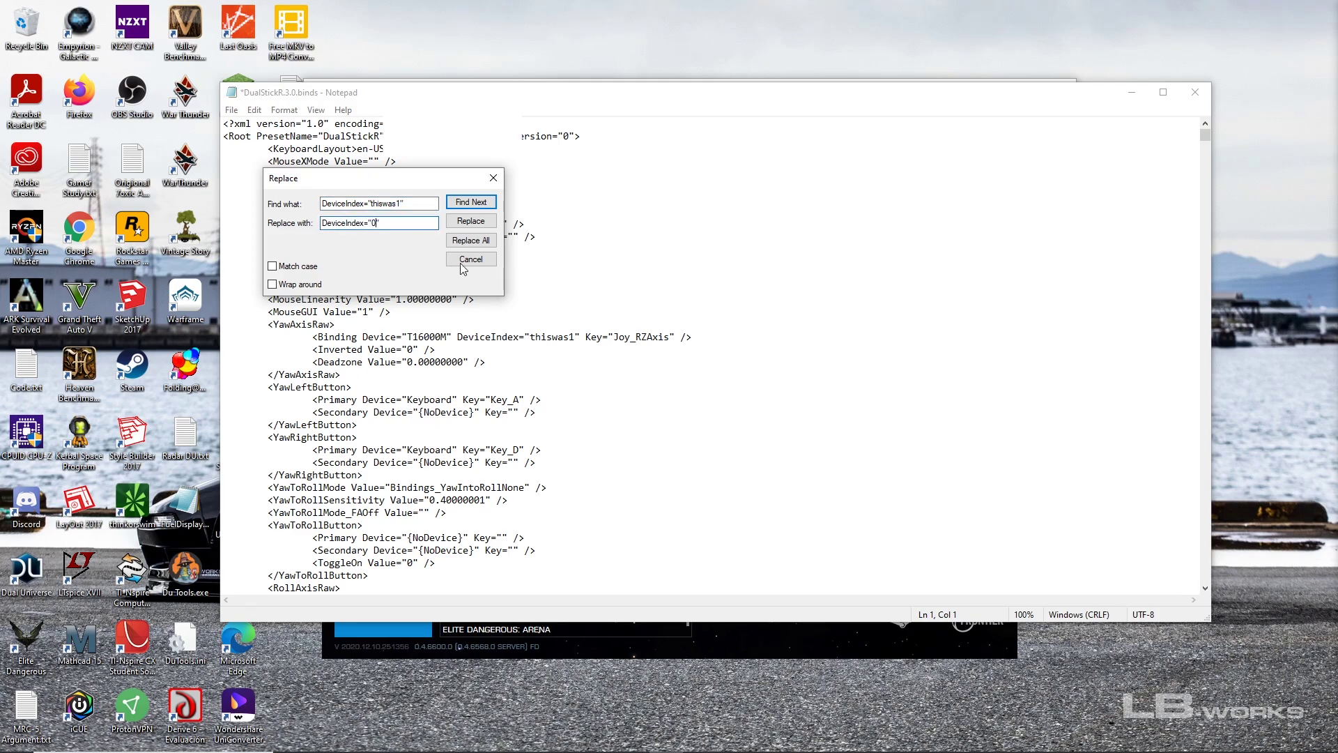
pyautogui.click(478, 241)
pyautogui.click(478, 242)
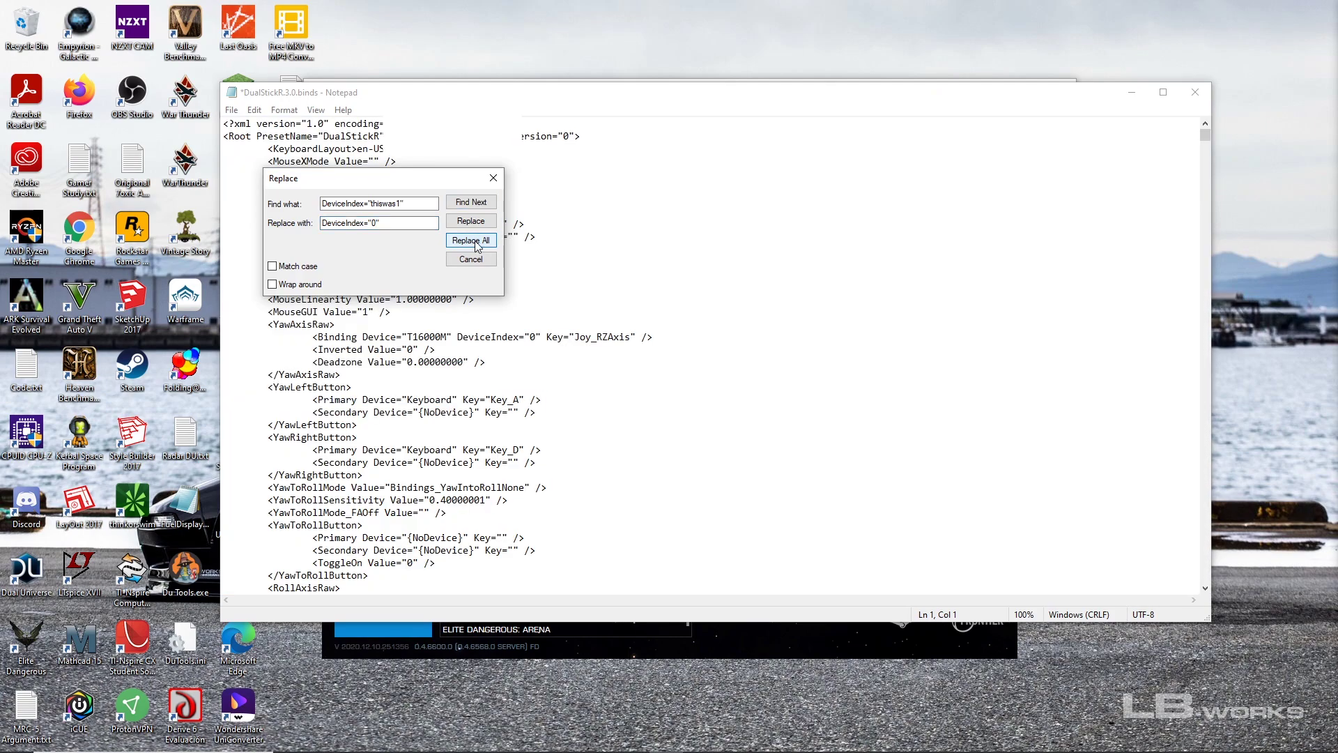
pyautogui.moveTo(435, 183); pyautogui.dragTo(630, 425)
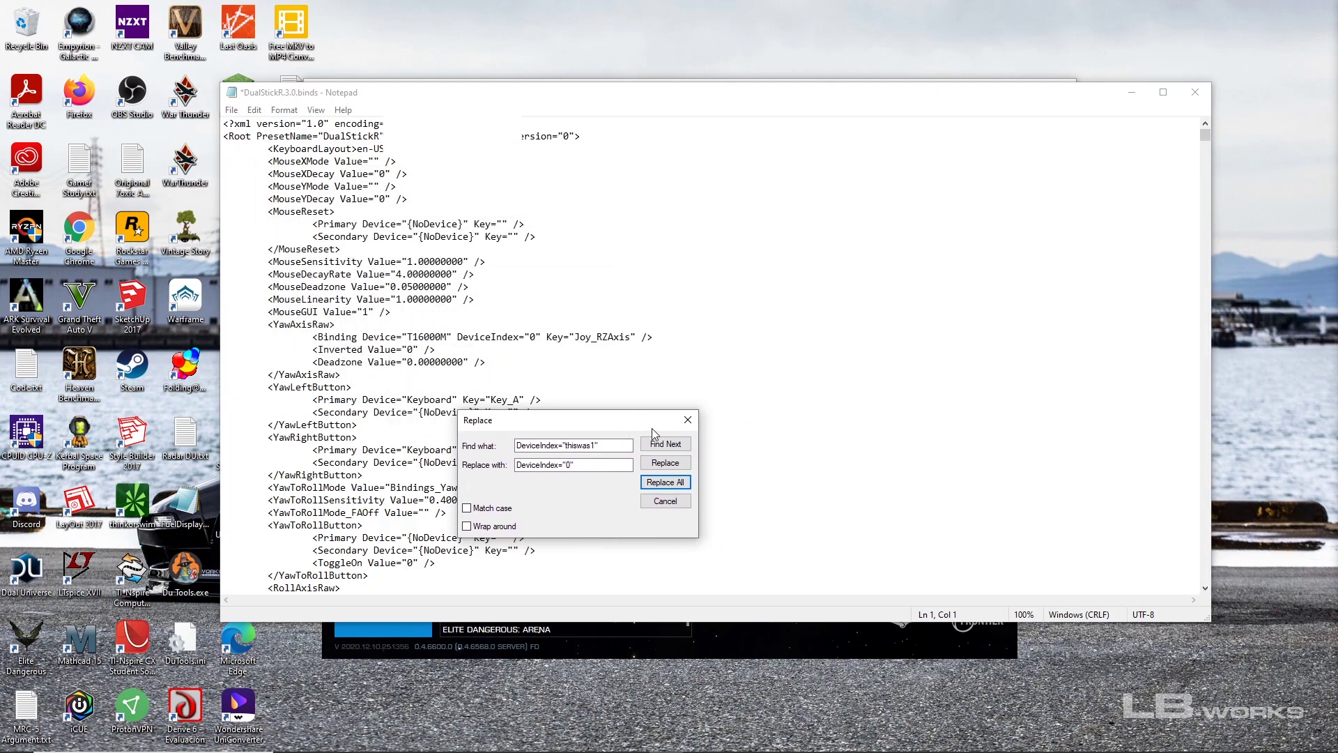
pyautogui.click(687, 420)
# Step: Compare the YawAxisRaw DeviceIndex in DualStickR.3.0.binds with the one in DualStick.3.0.binds, and close DualStick.3.0.binds
pyautogui.moveTo(487, 91); pyautogui.dragTo(899, 115)
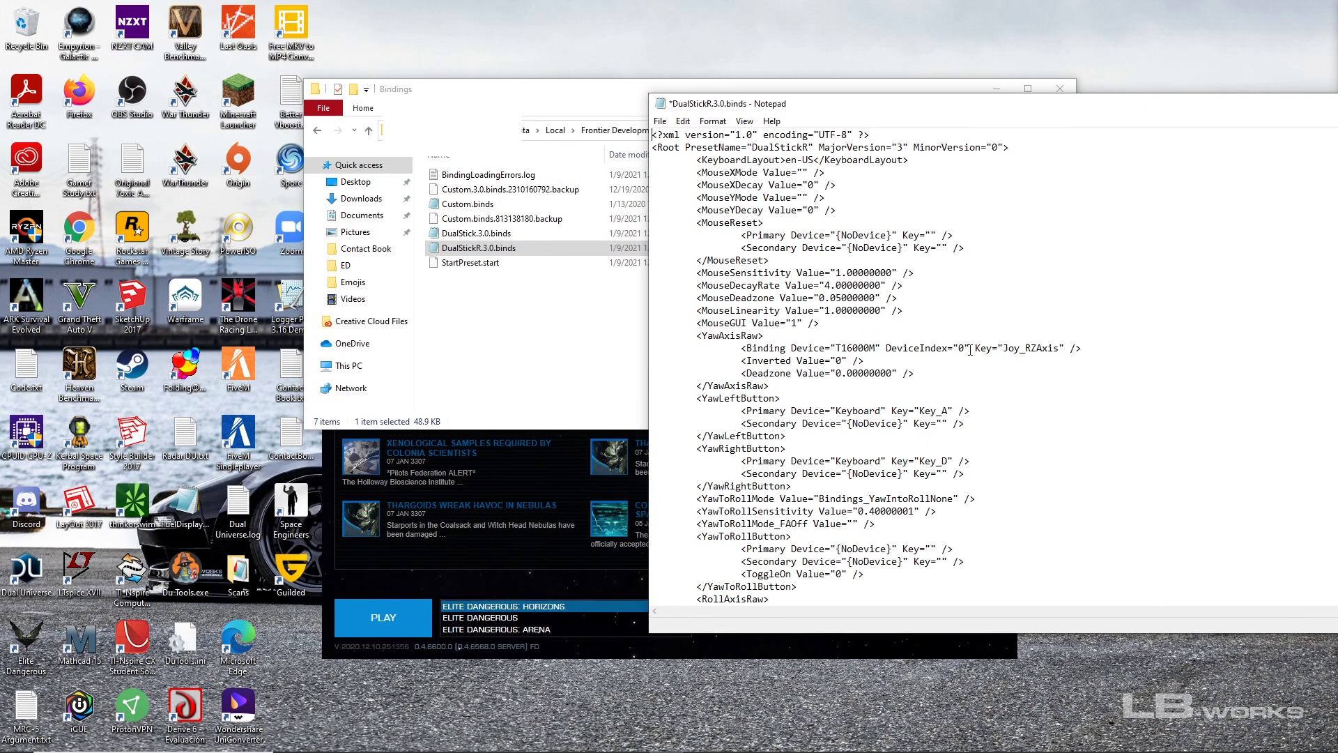
pyautogui.moveTo(888, 349); pyautogui.dragTo(974, 354)
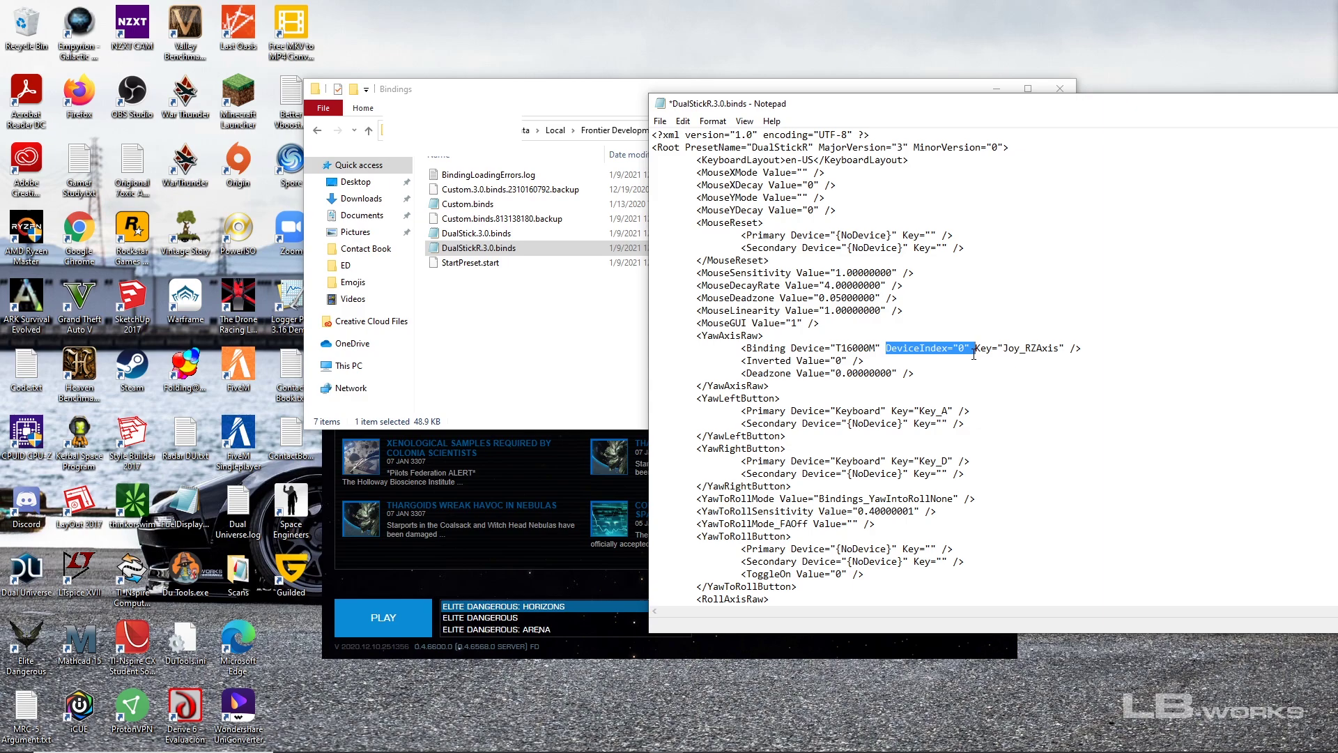
pyautogui.click(586, 343)
pyautogui.doubleClick(488, 233)
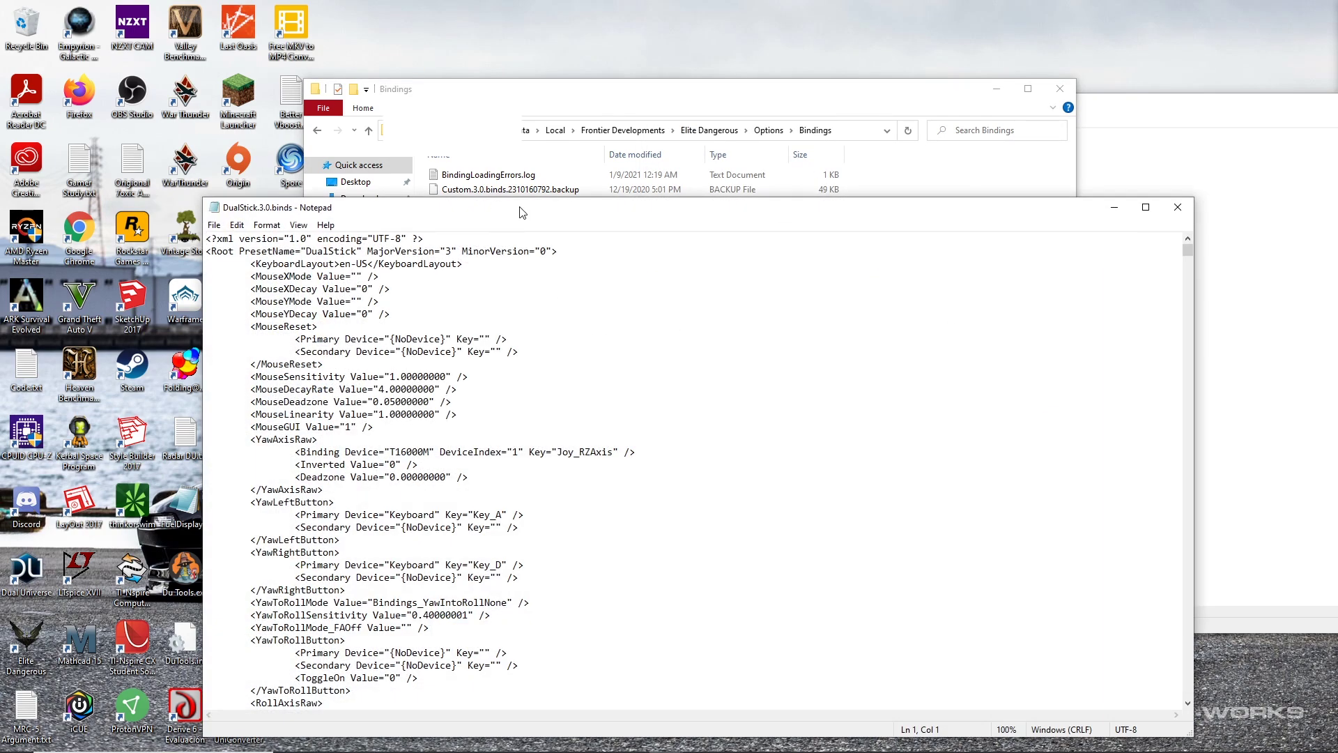
pyautogui.moveTo(522, 217); pyautogui.dragTo(526, 104)
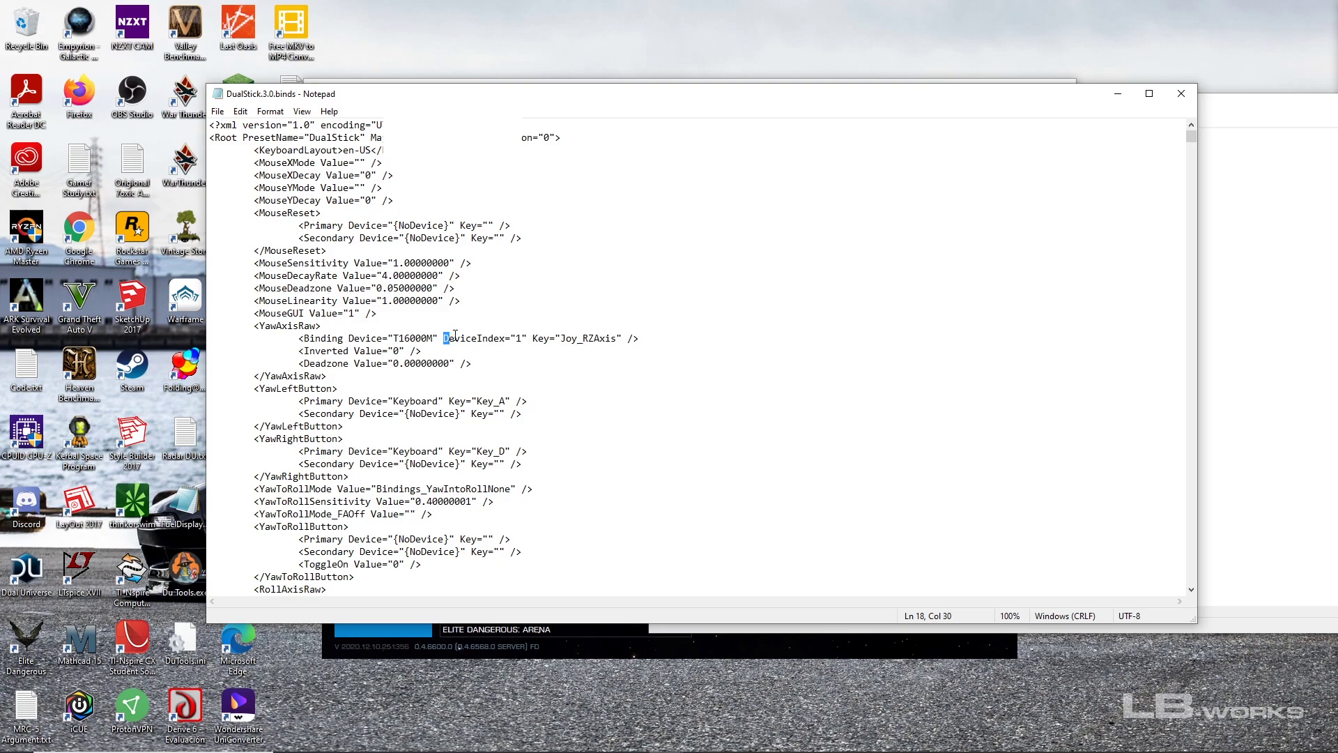
pyautogui.moveTo(455, 335); pyautogui.dragTo(513, 343)
pyautogui.click(548, 362)
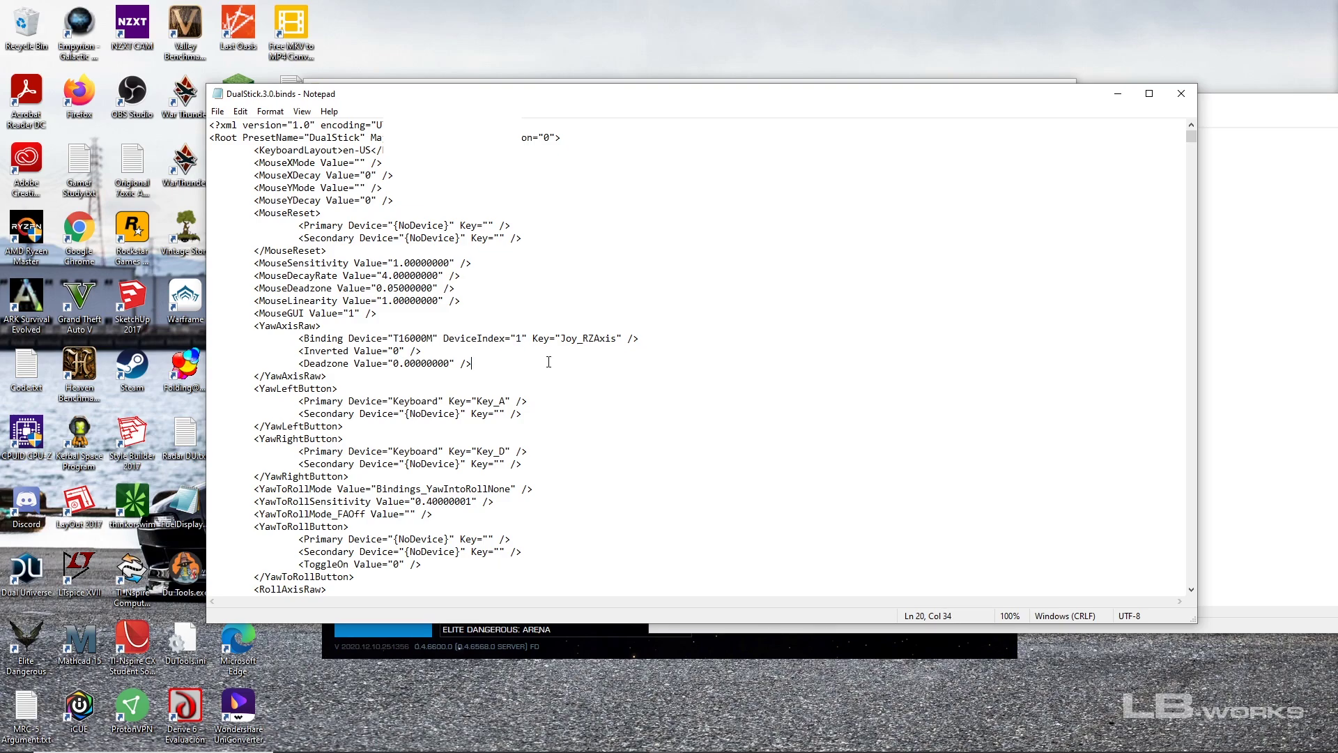
pyautogui.click(1182, 92)
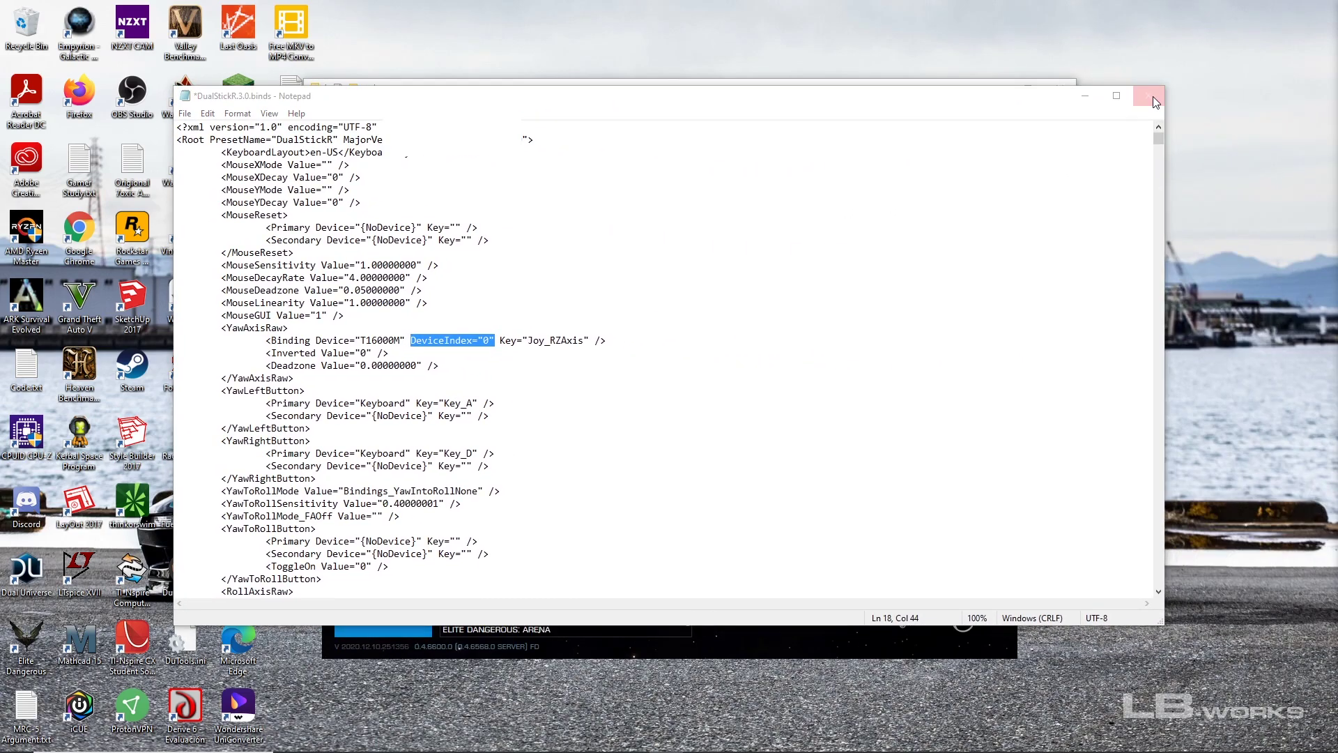
# Step: Close DualStickR.3.0.binds saving the changes, and reopen it briefly to check its YawAxisRaw DeviceIndex
pyautogui.click(1151, 98)
pyautogui.click(631, 407)
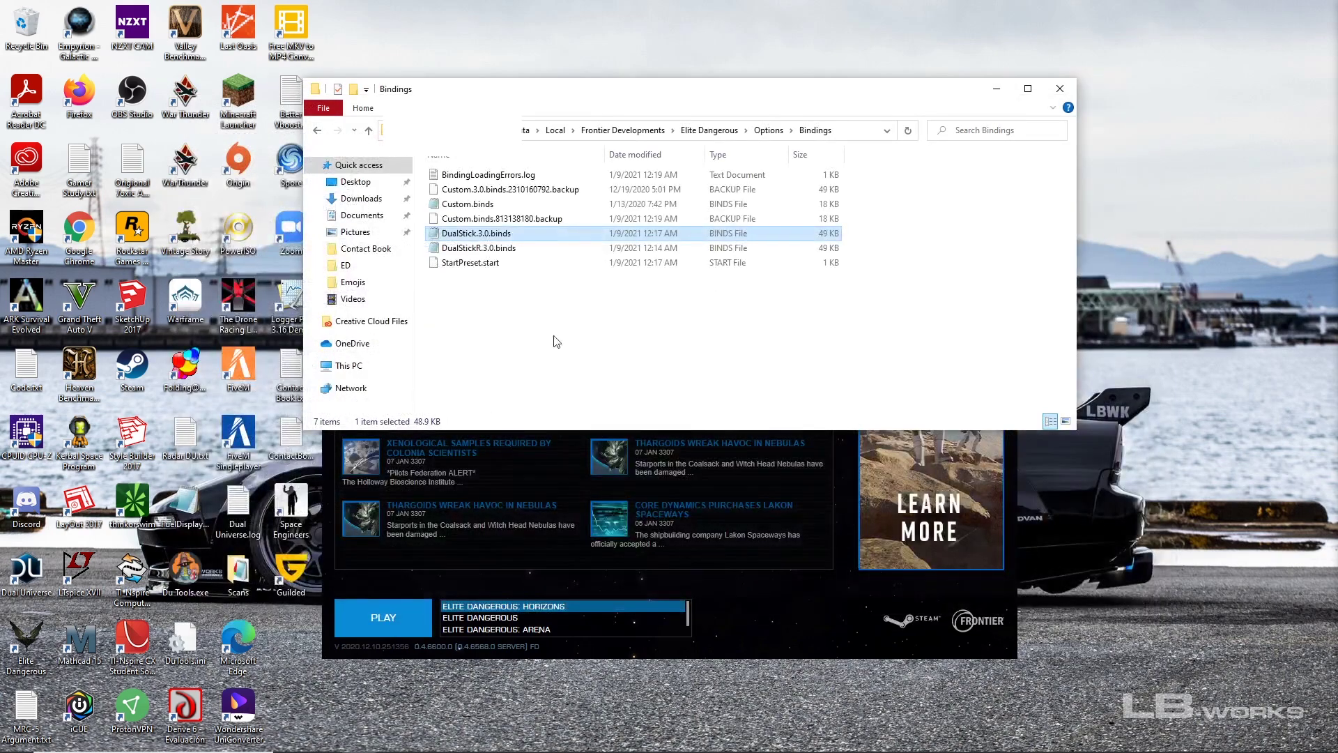
pyautogui.doubleClick(488, 258)
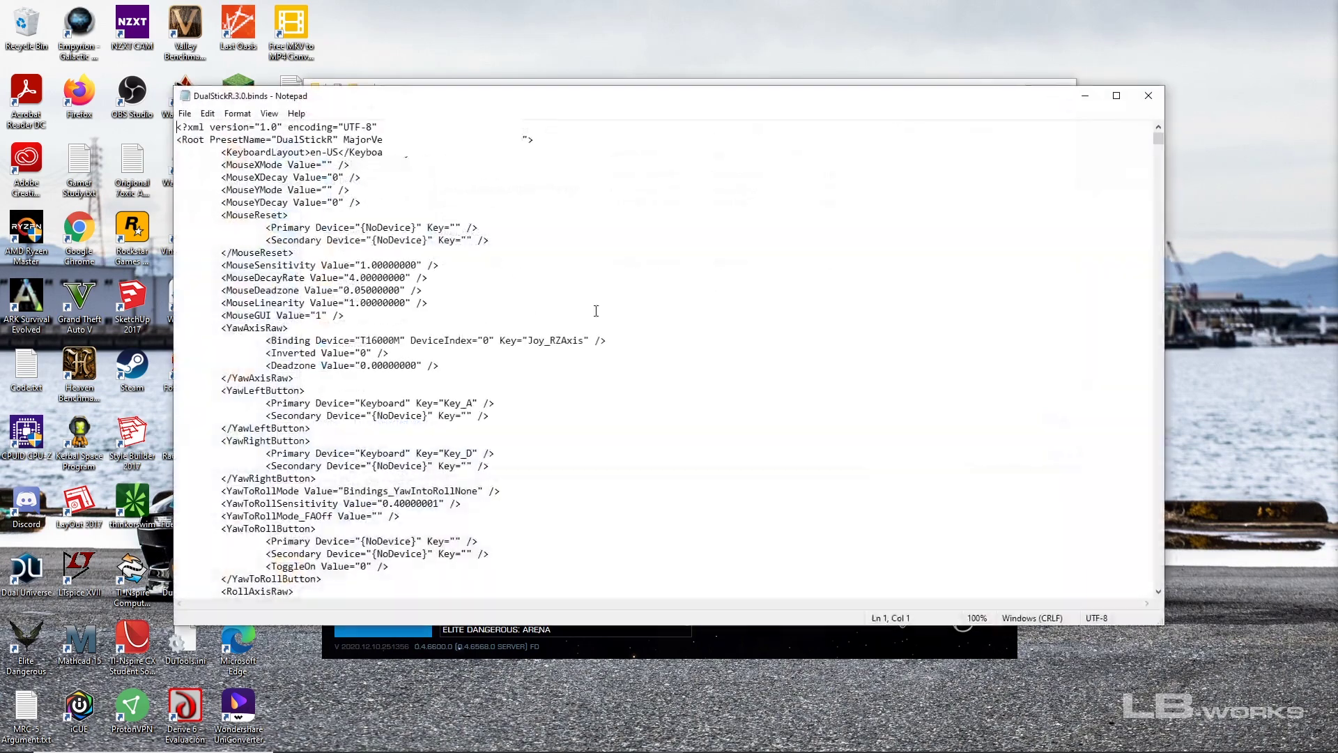
pyautogui.click(1148, 98)
# Step: Open DualStick.3.0.binds to check its YawAxisRaw DeviceIndex, and close the file and the Bindings folder
pyautogui.doubleClick(526, 242)
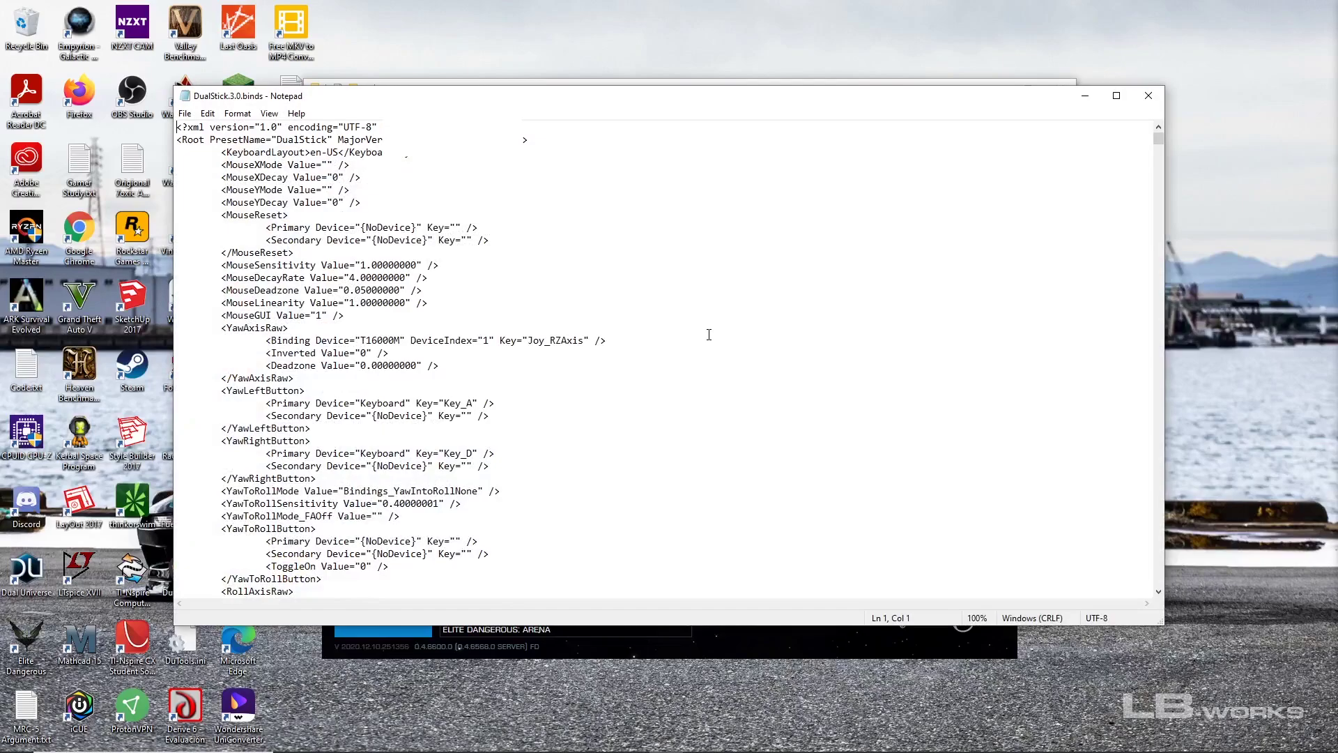
pyautogui.click(1149, 95)
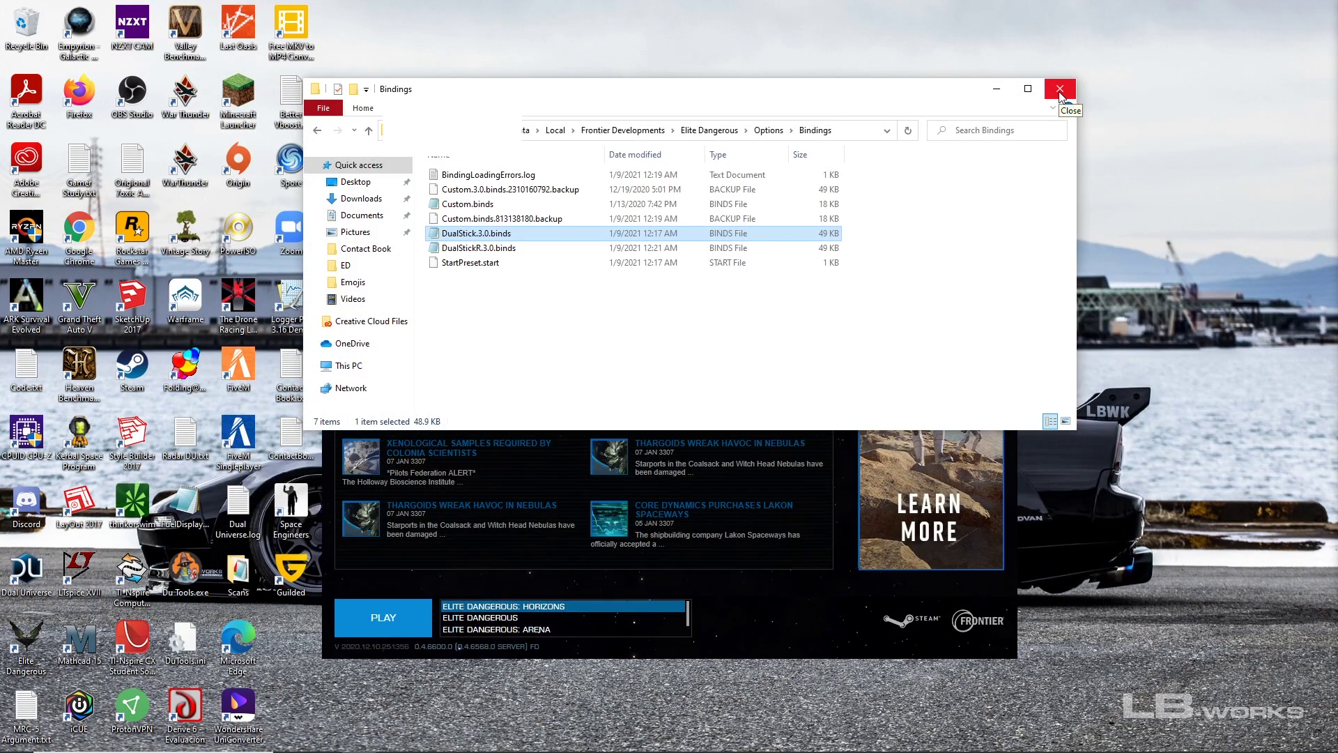
pyautogui.click(1059, 91)
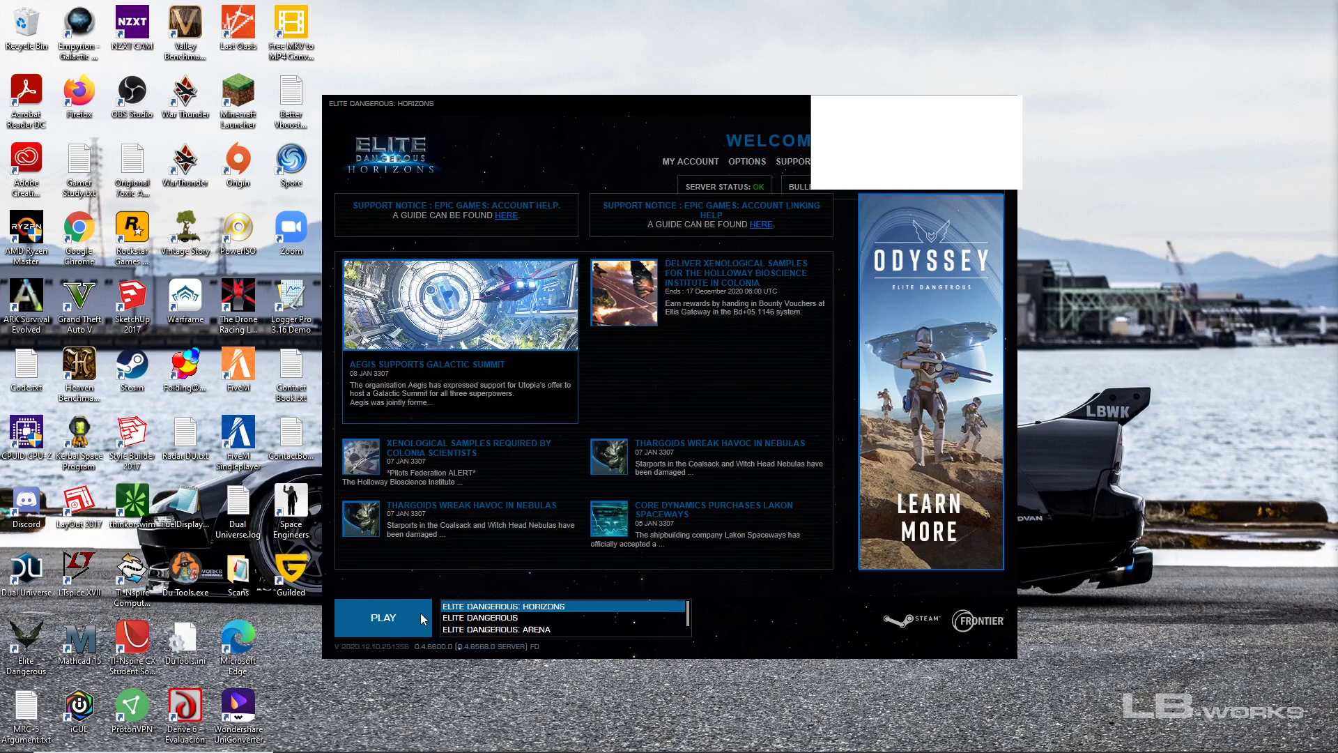
# Step: Launch Elite Dangerous: Horizons and open the Controls settings in the game's options
pyautogui.click(421, 613)
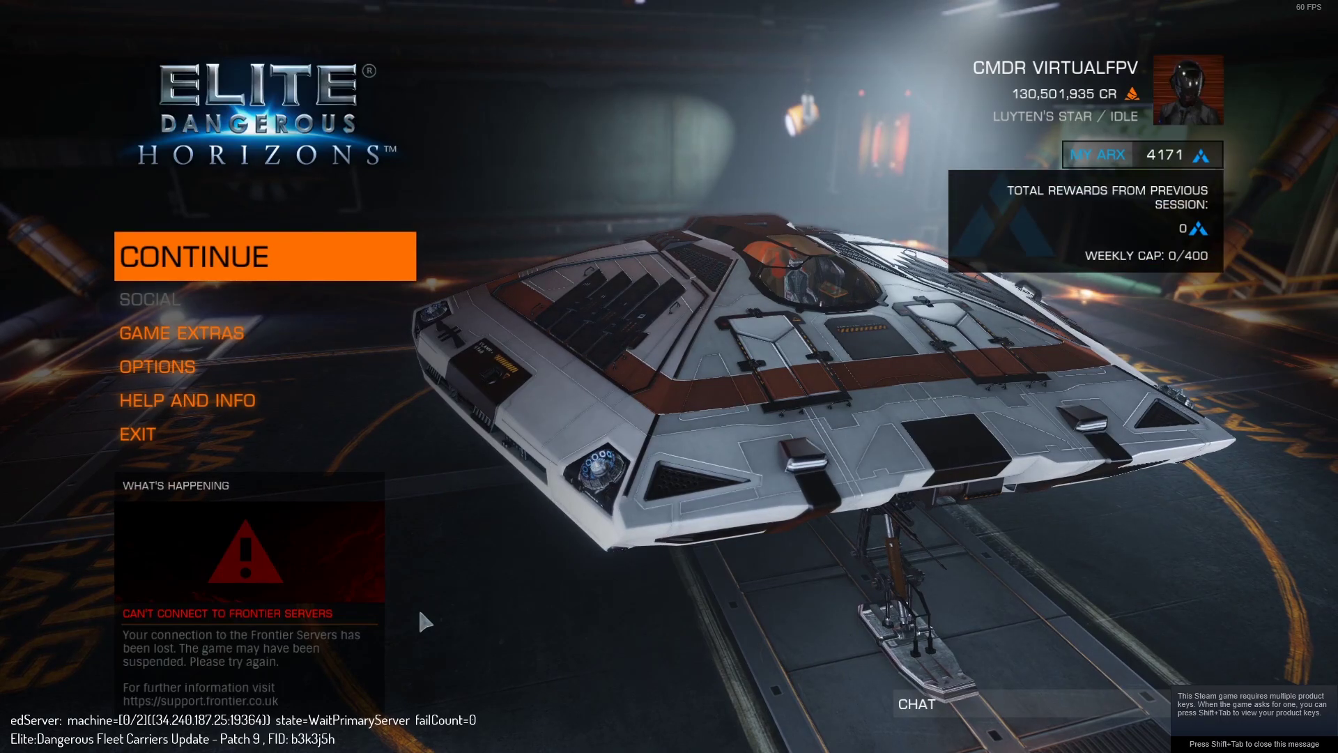
pyautogui.press('Down')
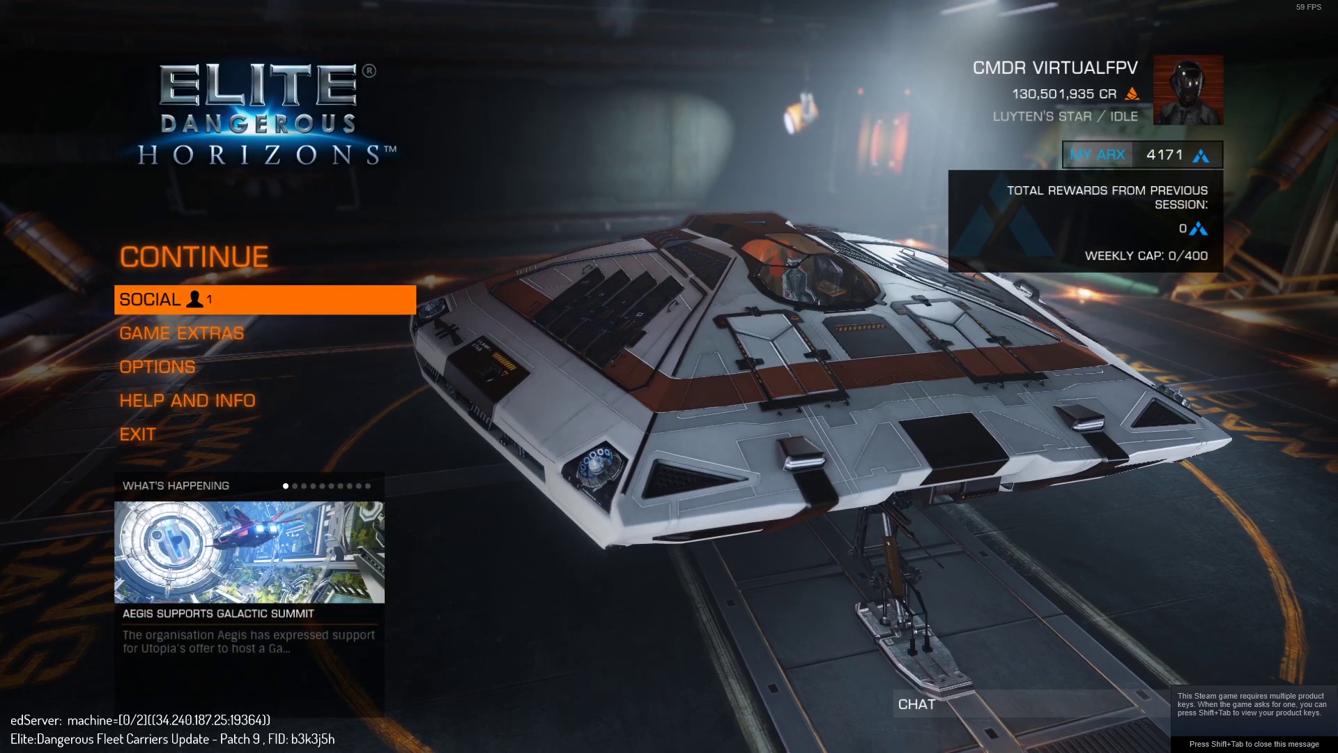
pyautogui.press('Down')
pyautogui.press('Up')
pyautogui.press('Down')
pyautogui.press('Down')
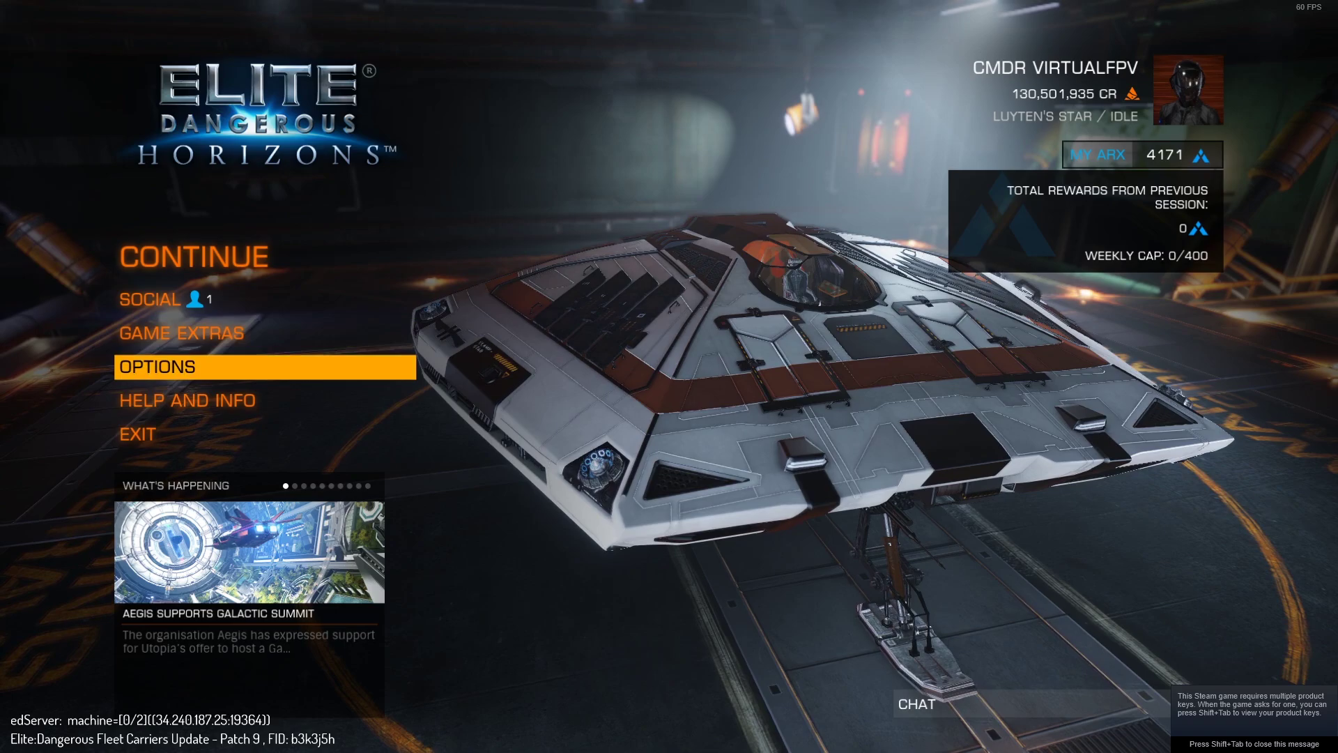
pyautogui.press('space')
pyautogui.press('space')
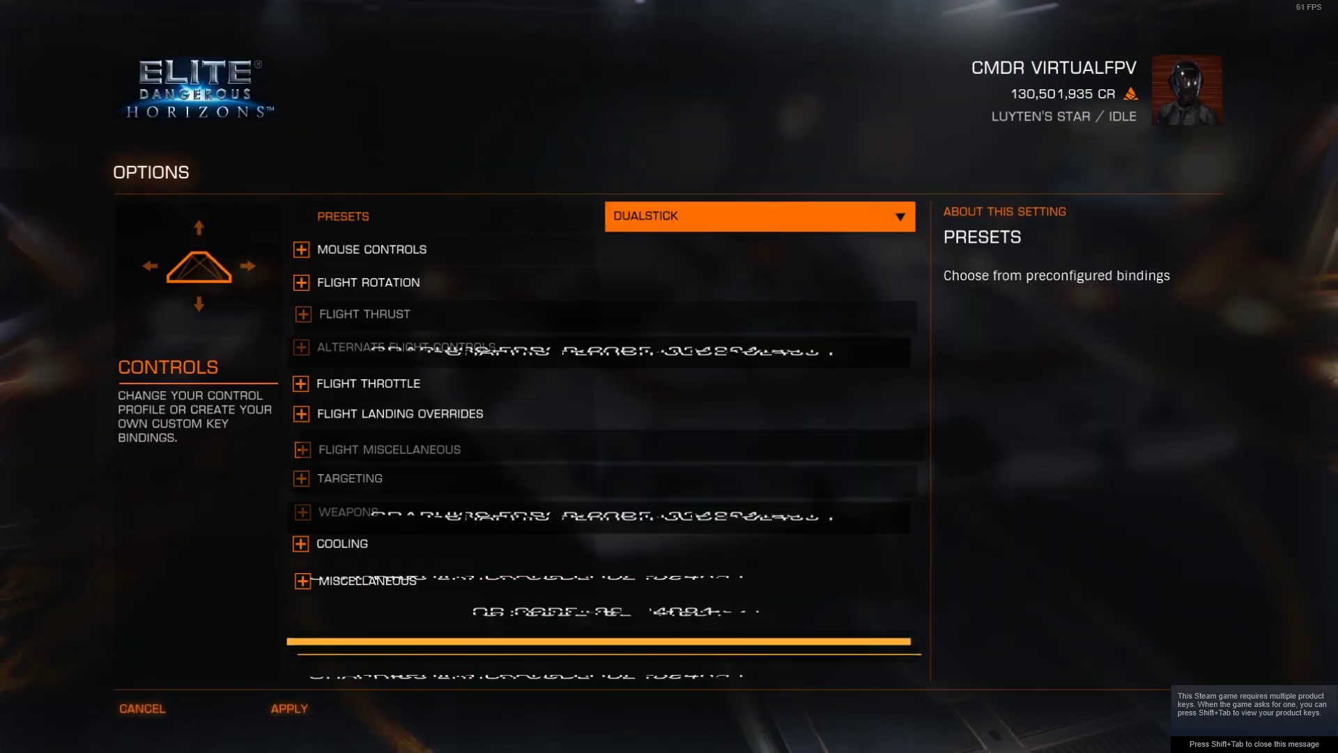
# Step: Choose the DUALSTICKR controls preset and apply it
pyautogui.press('space')
pyautogui.press('Down')
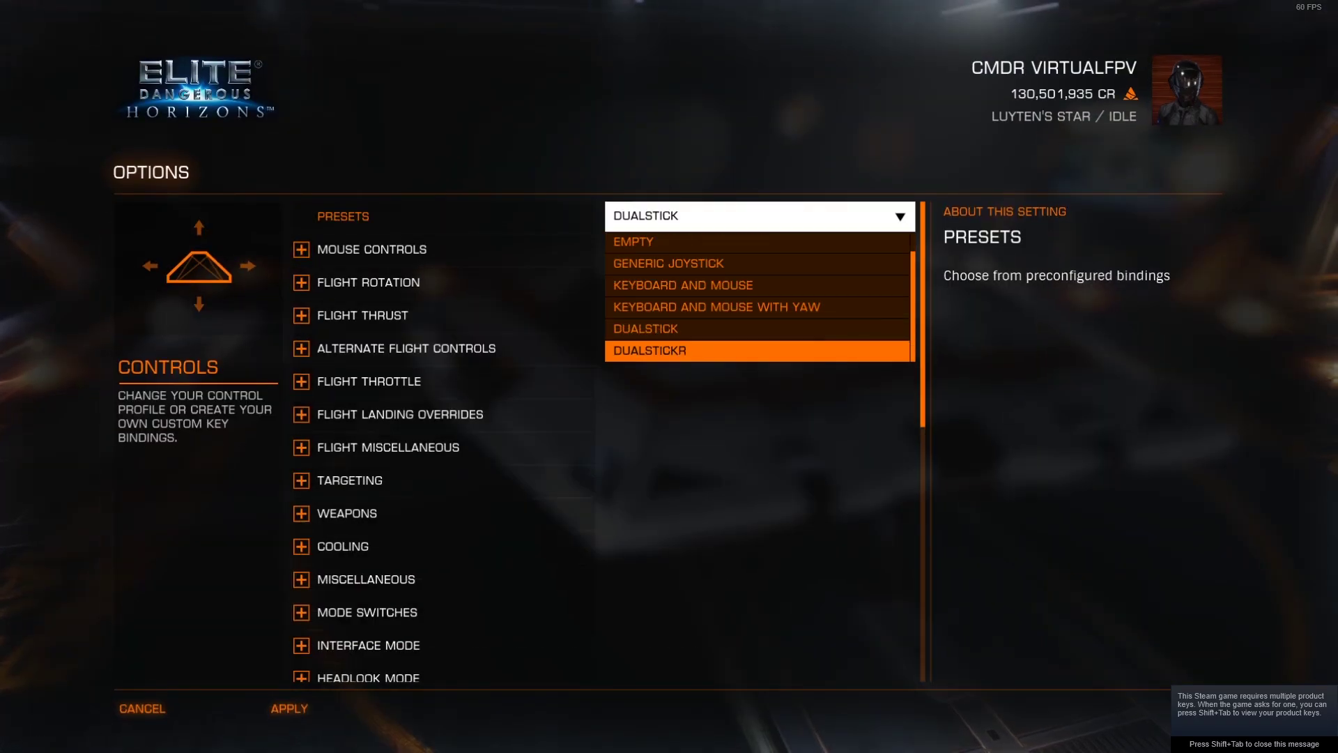
pyautogui.press('space')
pyautogui.press('Down')
pyautogui.press('Down')
pyautogui.press('Down')
pyautogui.press('Down')
pyautogui.press('Down')
pyautogui.press('Down')
pyautogui.press('Down')
pyautogui.press('Down')
pyautogui.press('Down')
pyautogui.press('Down')
pyautogui.press('Down')
pyautogui.press('Down')
pyautogui.press('Down')
pyautogui.press('Down')
pyautogui.press('Down')
pyautogui.press('Down')
pyautogui.press('Down')
pyautogui.press('Down')
pyautogui.press('Down')
pyautogui.press('Down')
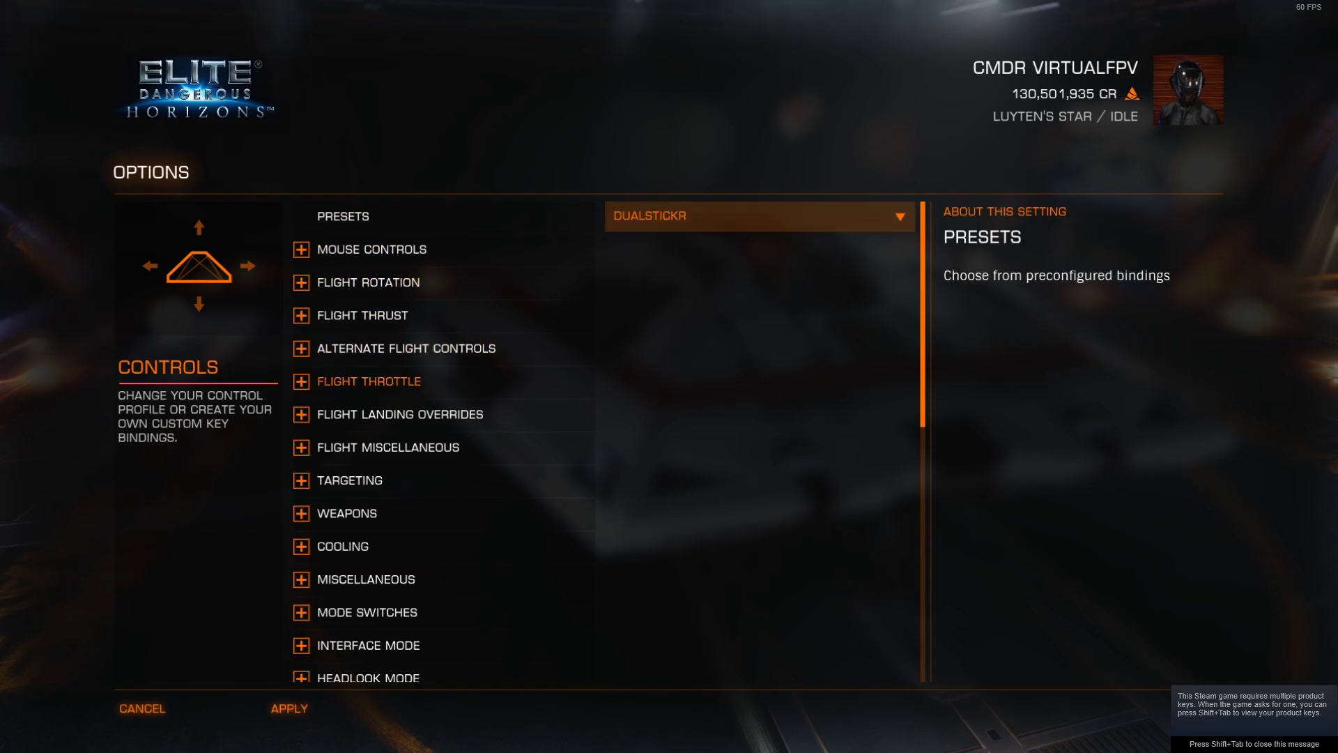
pyautogui.press('Down')
pyautogui.press('Down')
pyautogui.press('Down')
pyautogui.press('Down')
pyautogui.press('Down')
pyautogui.press('Down')
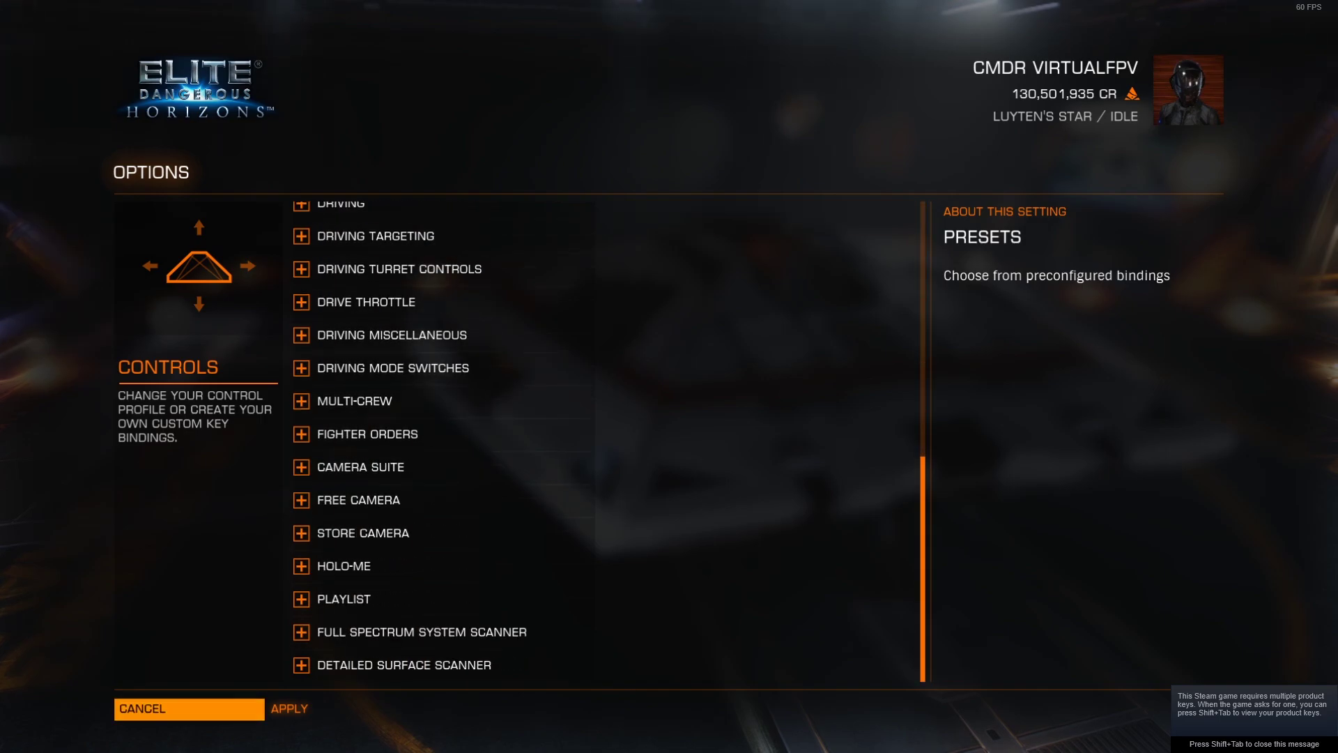
pyautogui.press('Right')
pyautogui.press('space')
# Step: Leave the options screen and return to the main menu
pyautogui.press('Right')
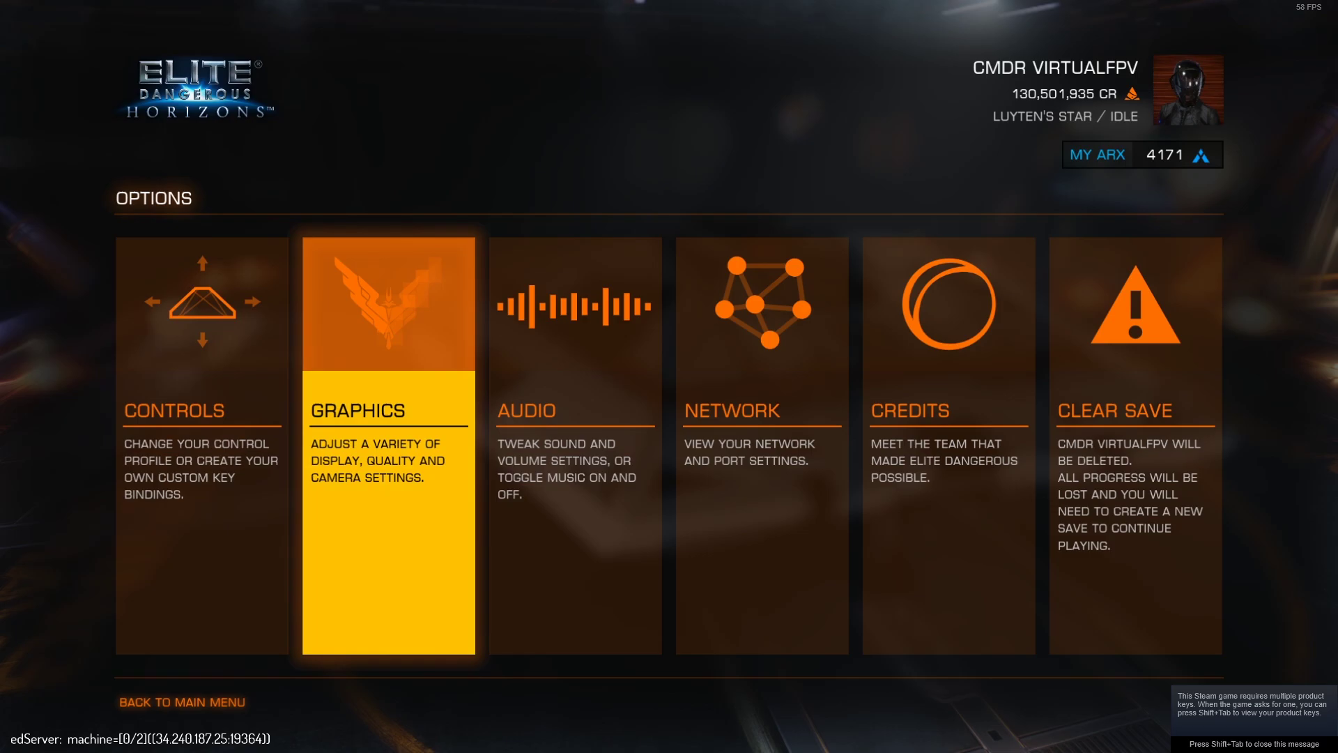
pyautogui.press('Right')
pyautogui.press('Down')
pyautogui.press('space')
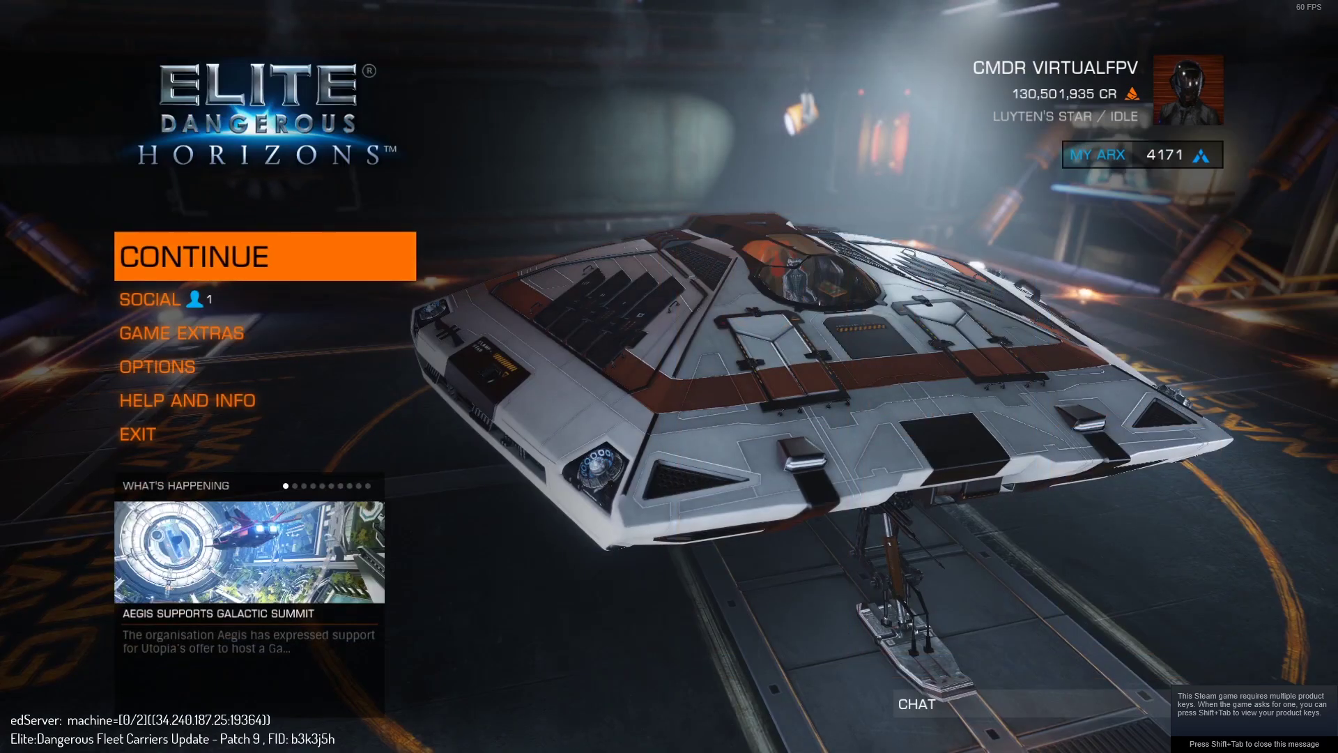
pyautogui.press('Down')
pyautogui.press('Down')
pyautogui.press('Down')
pyautogui.press('Up')
pyautogui.press('Up')
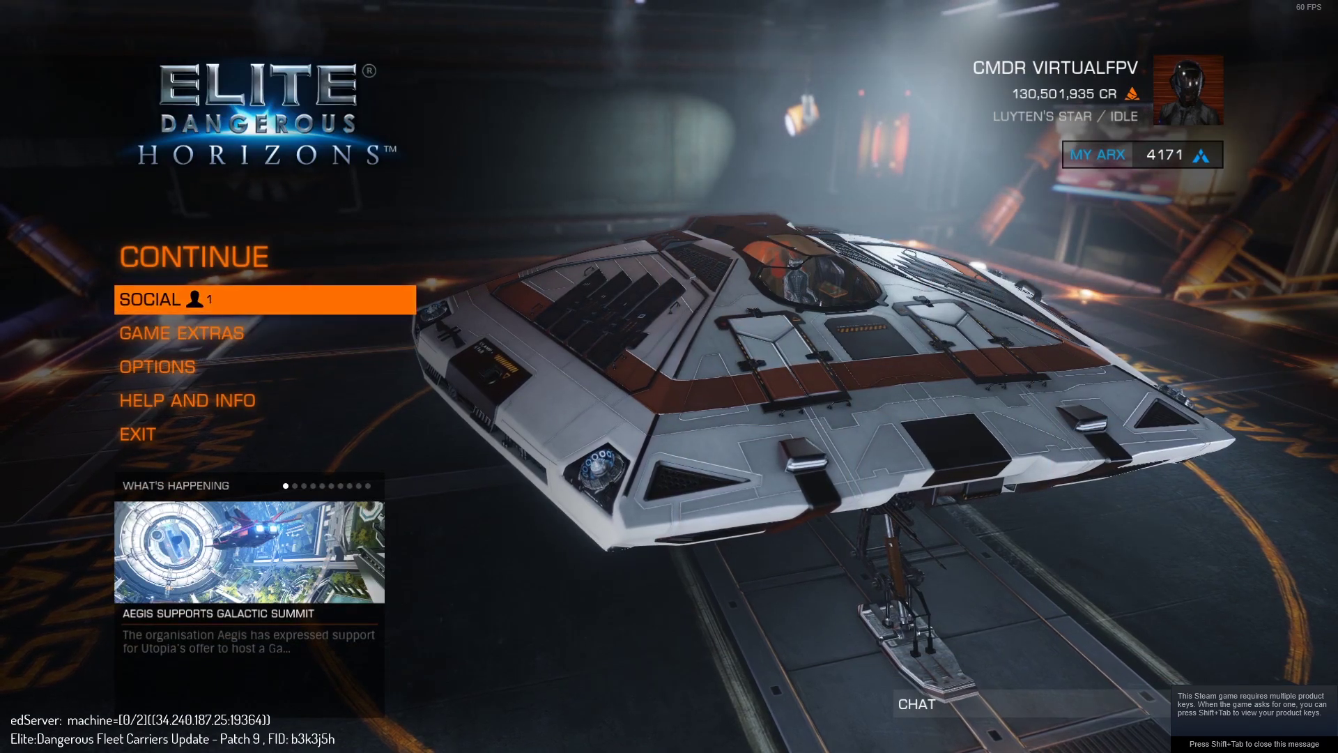